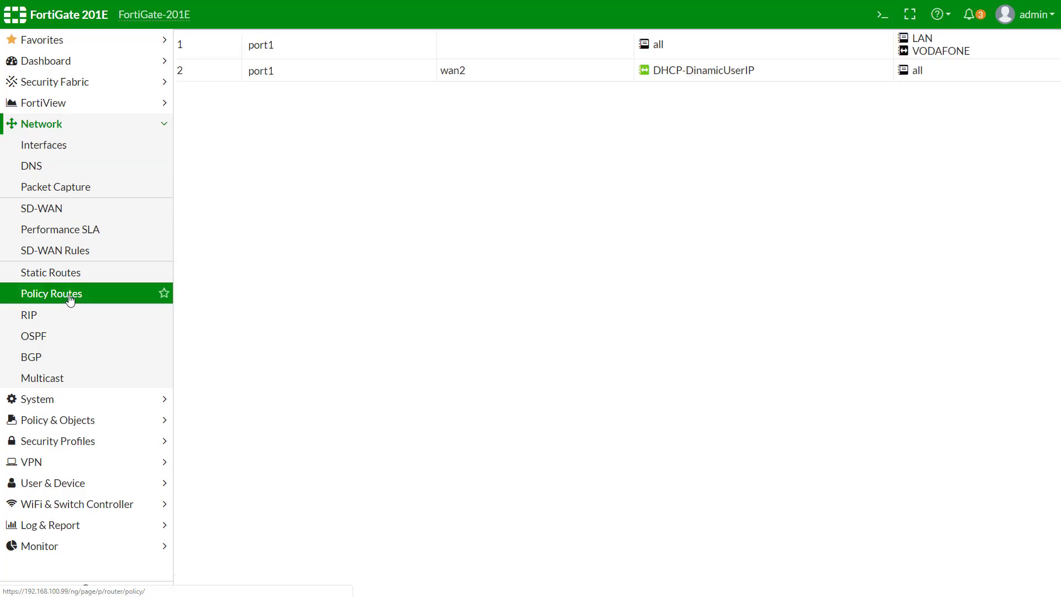
Step: Review the network interfaces and the static routes, including the settings of the VDSL1 (wan2) default route
left_click(76, 144)
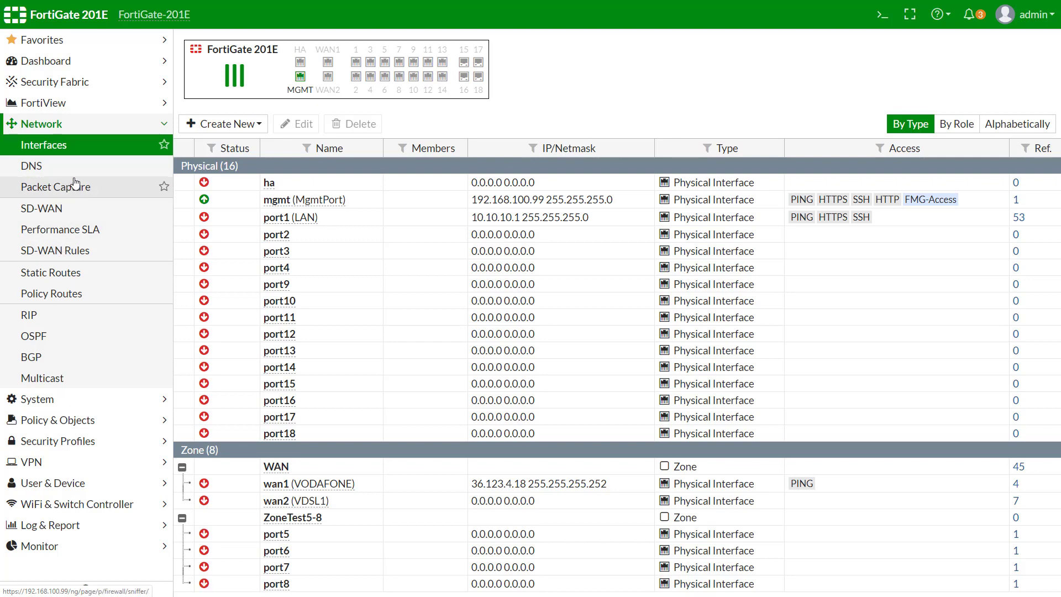
left_click(68, 281)
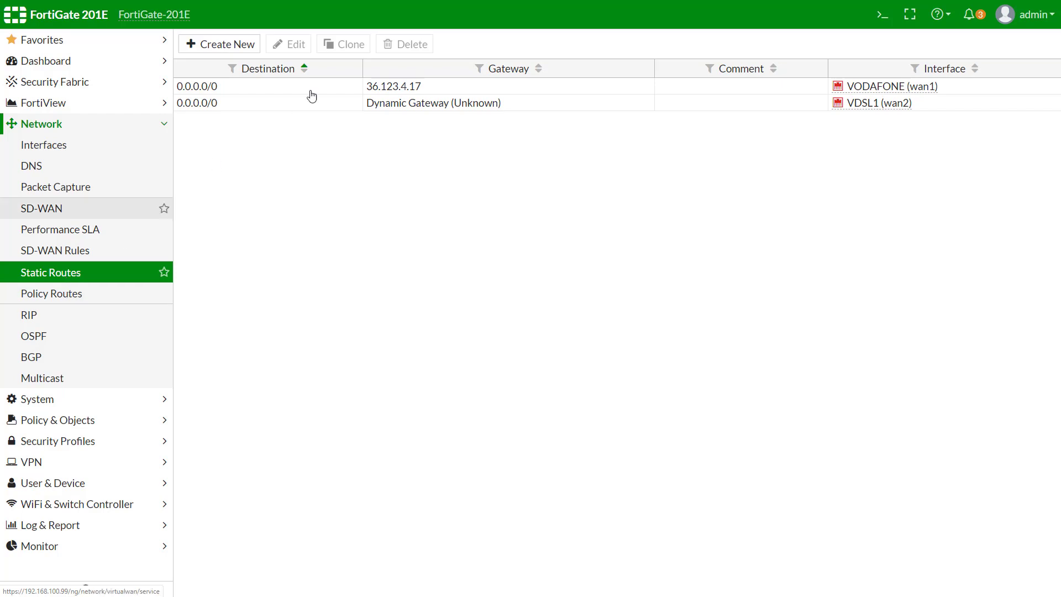
double_click(408, 87)
left_click(95, 272)
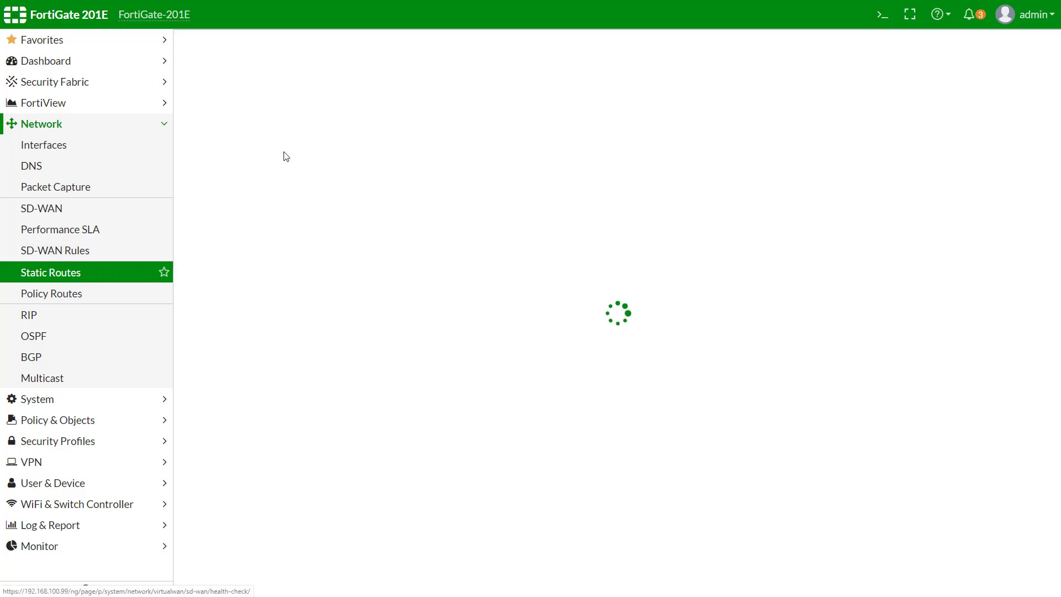
double_click(414, 75)
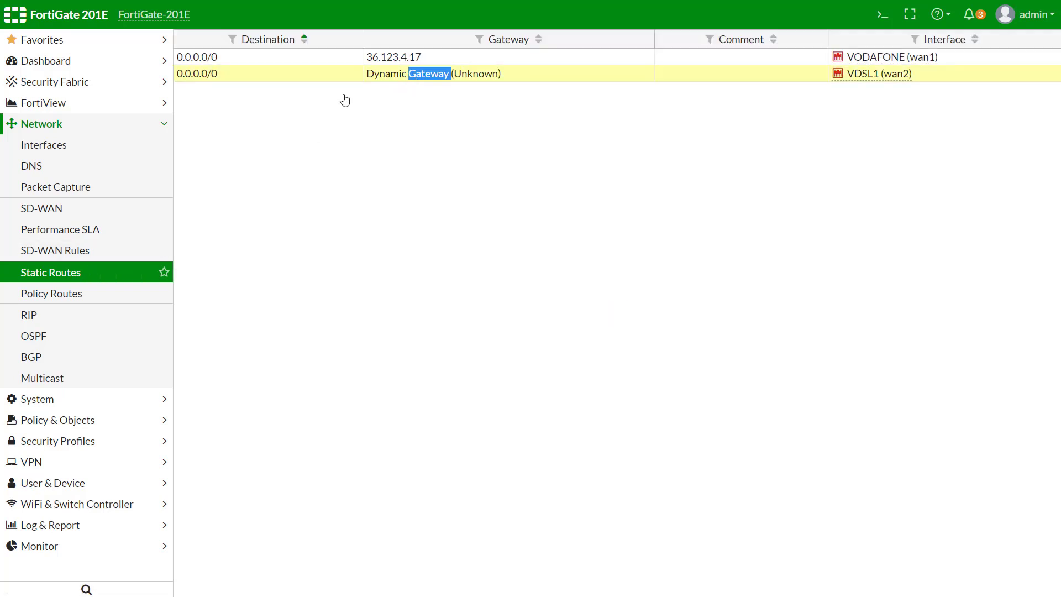
double_click(367, 104)
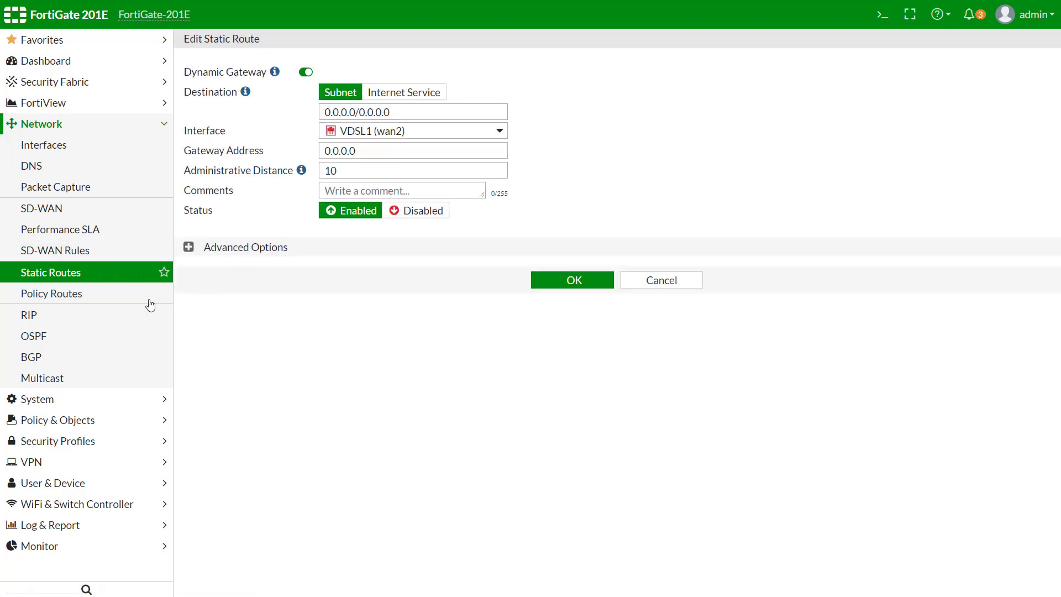
left_click(99, 275)
Step: Review the settings of policy route 2, which sends port1 traffic to wan2, and return to the policy route list
left_click(72, 294)
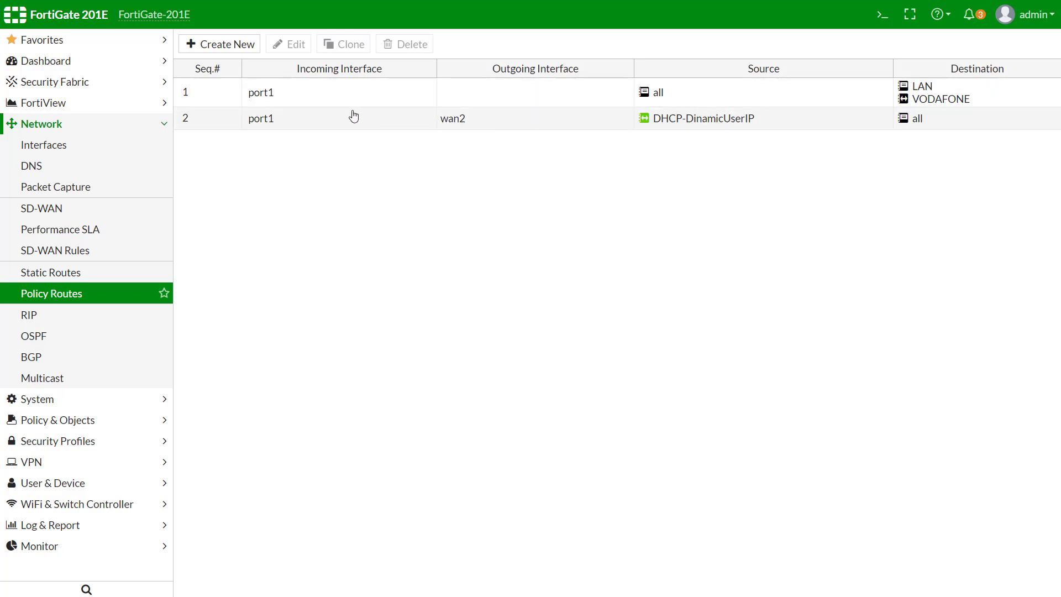
double_click(517, 121)
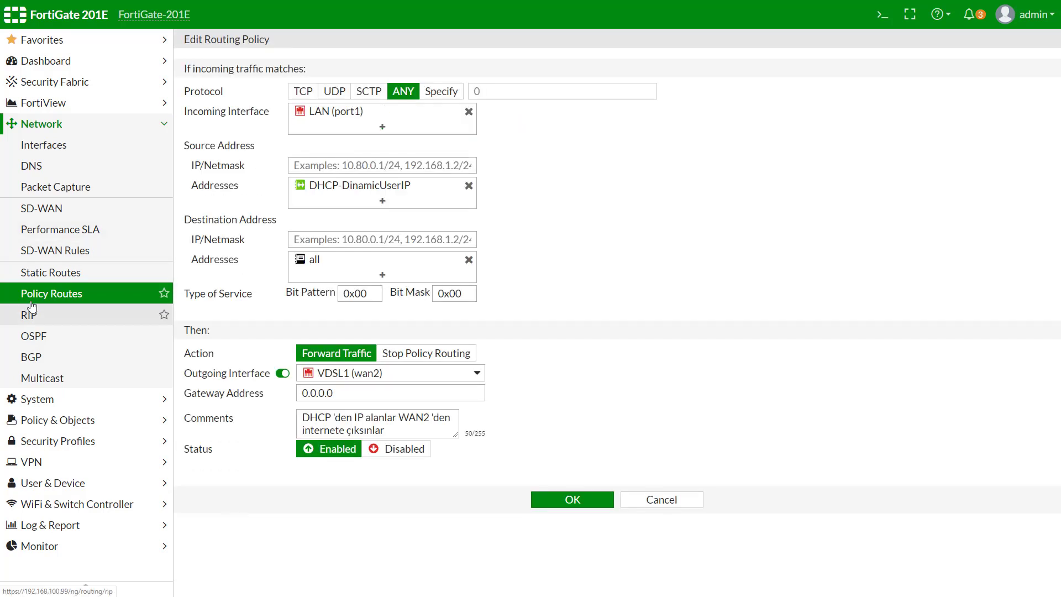
left_click(81, 294)
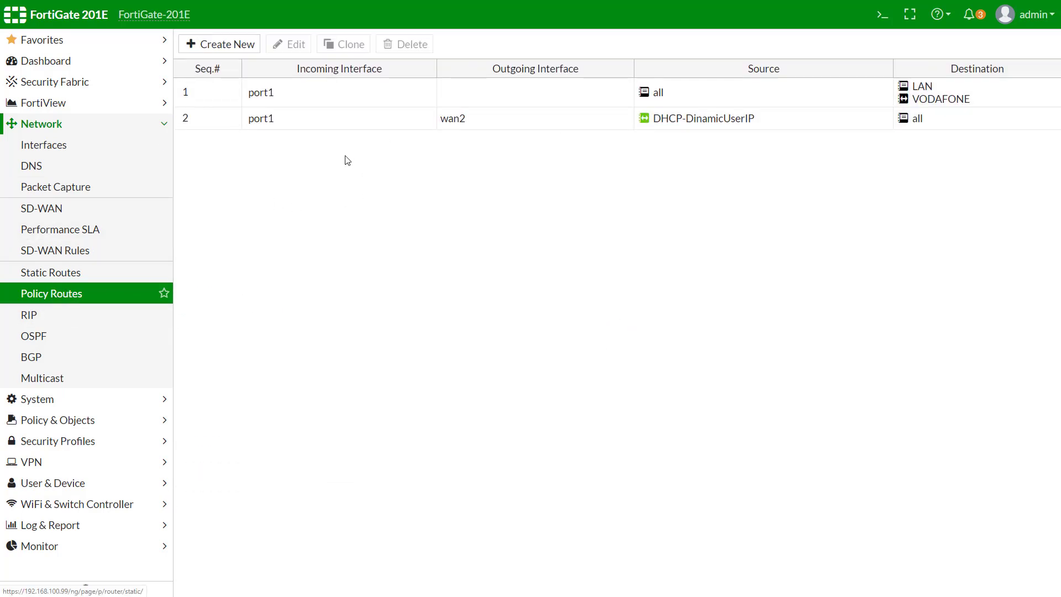
Step: Examine the incoming interface, source address and destination address choices in a blank new routing policy, and leave it without saving
left_click(228, 51)
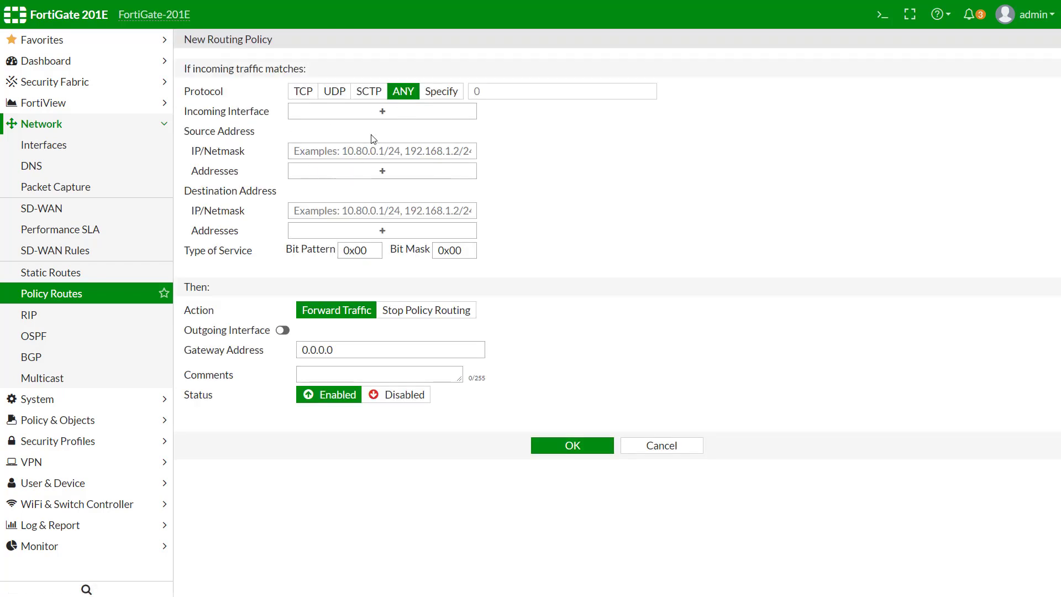
left_click(326, 111)
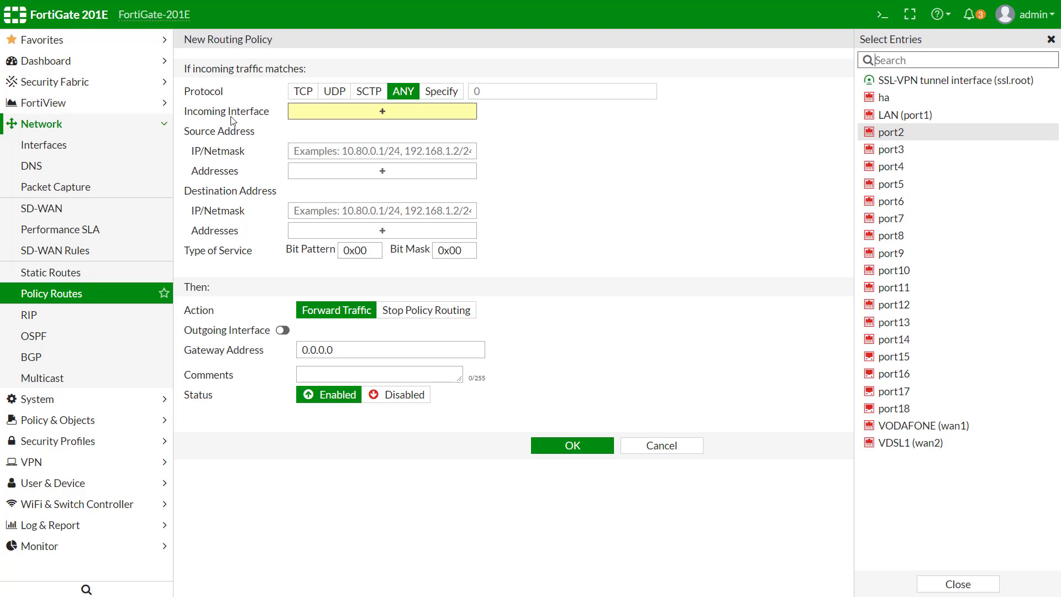
left_click(327, 172)
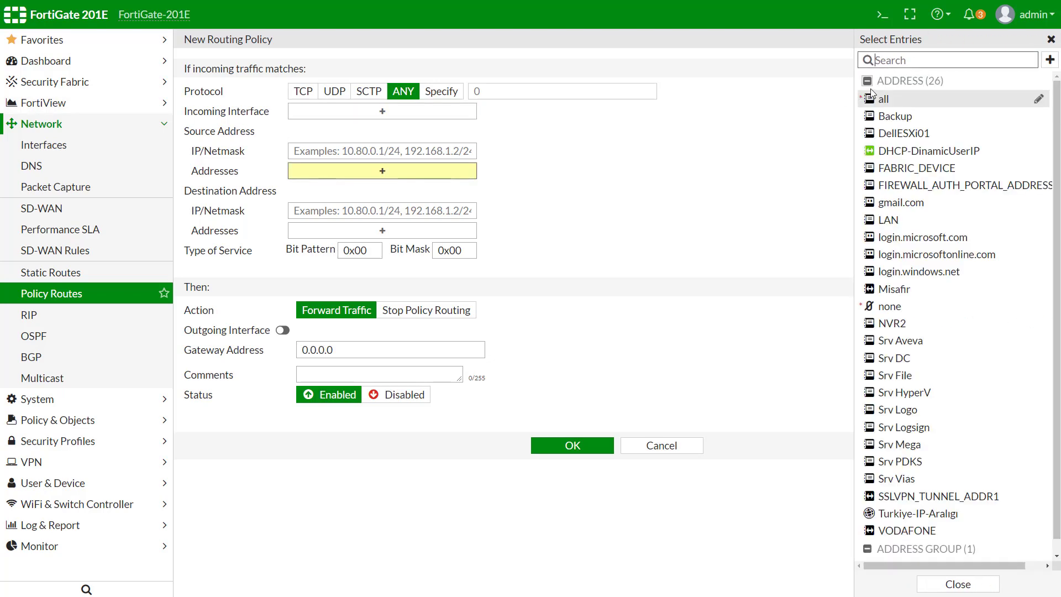
scroll(900, 342, "down", 1)
left_click(614, 232)
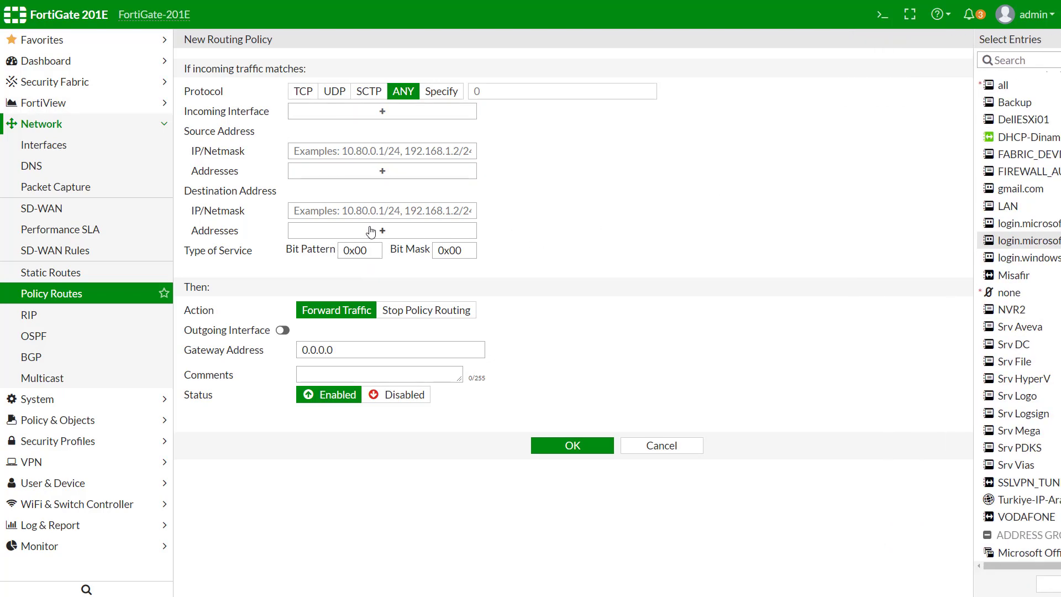
left_click(319, 230)
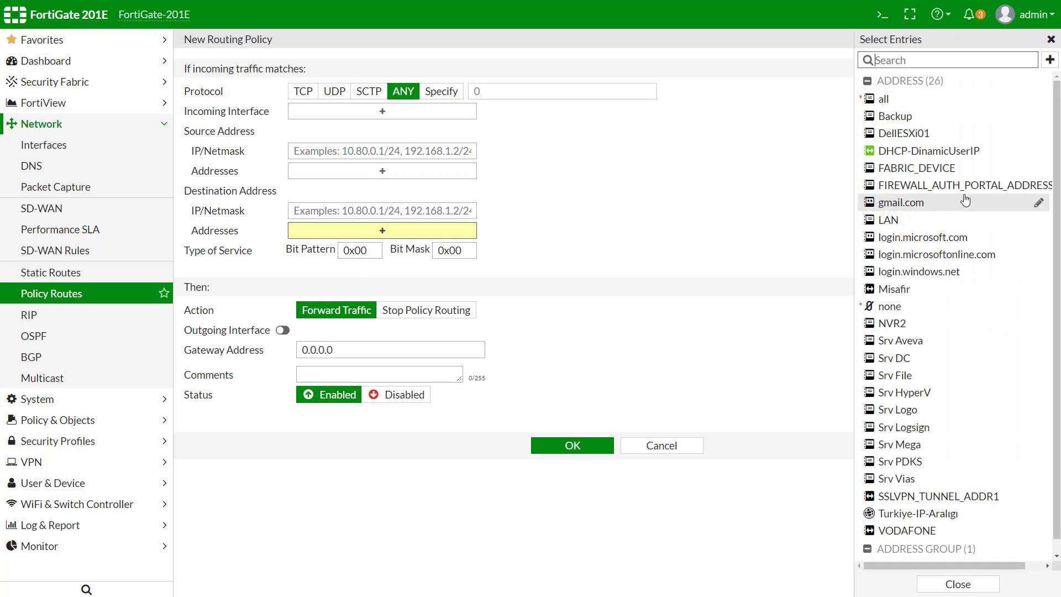
left_click(671, 203)
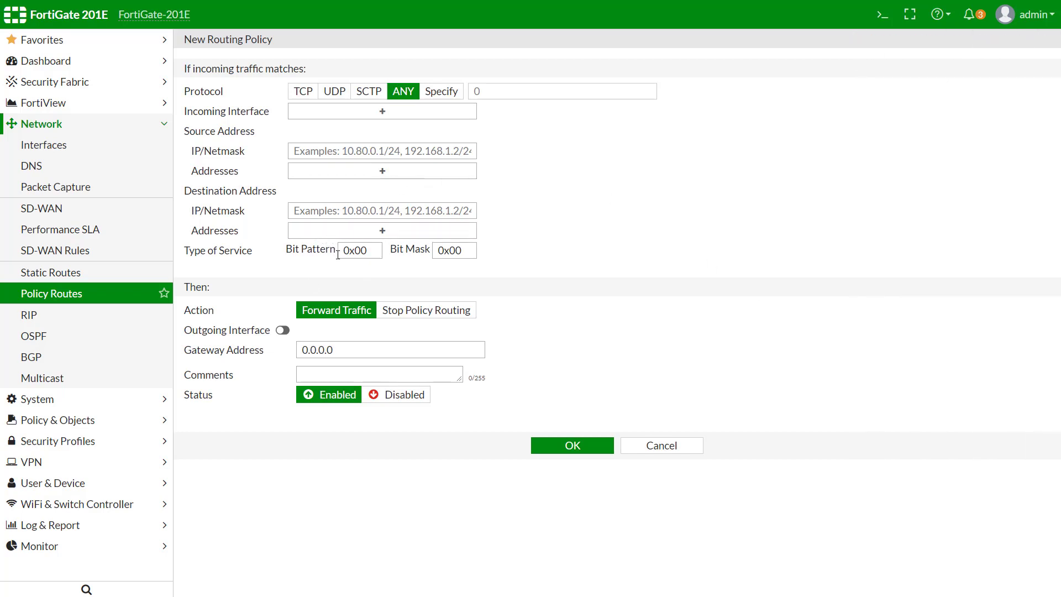
left_click(35, 294)
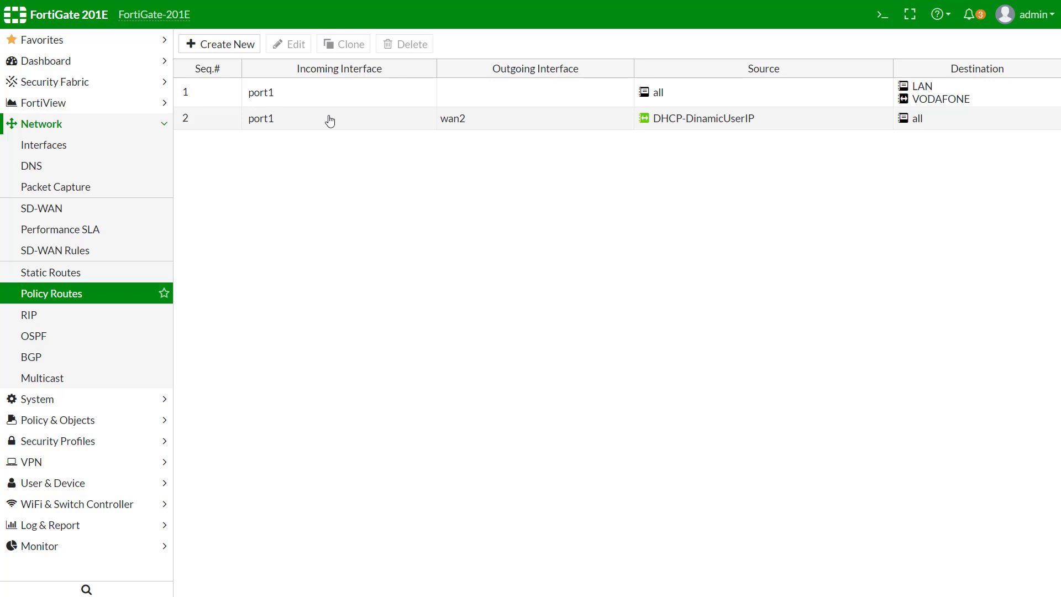
Step: Open policy route 2 for editing and bring up its incoming interface choices
double_click(330, 120)
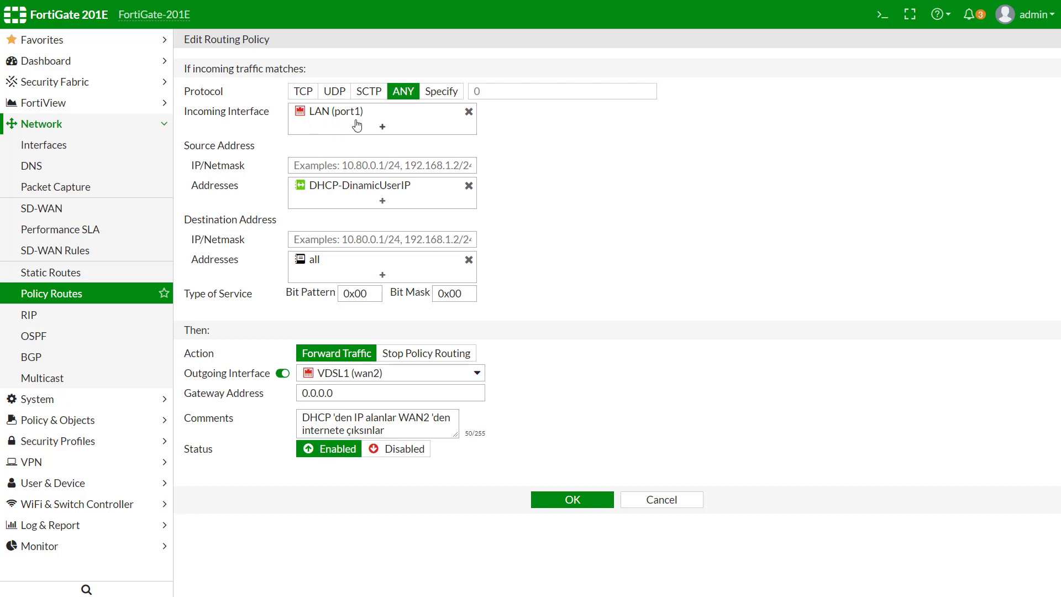
left_click(383, 128)
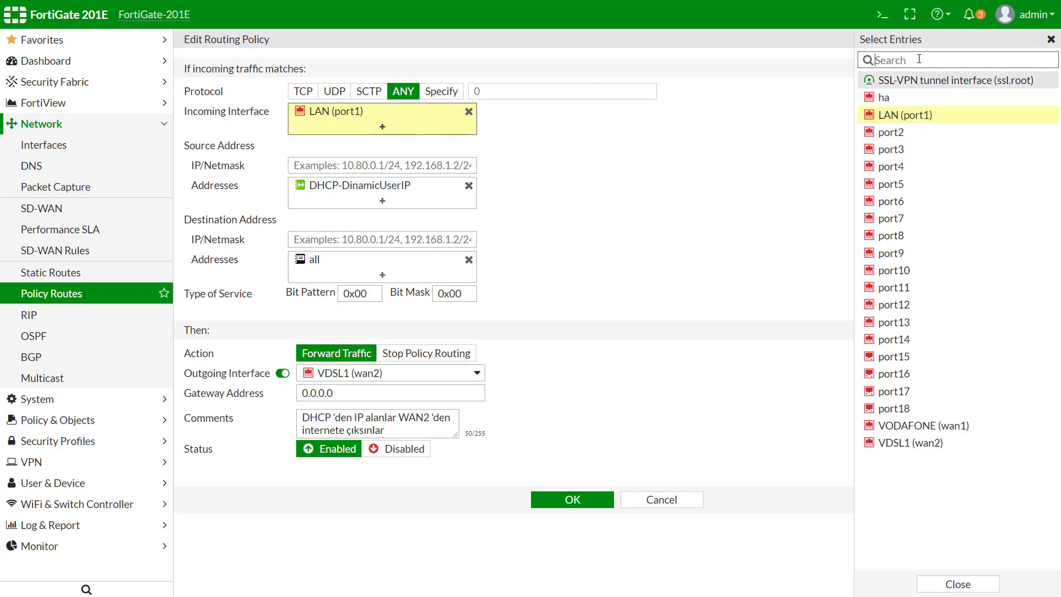
right_click(673, 122)
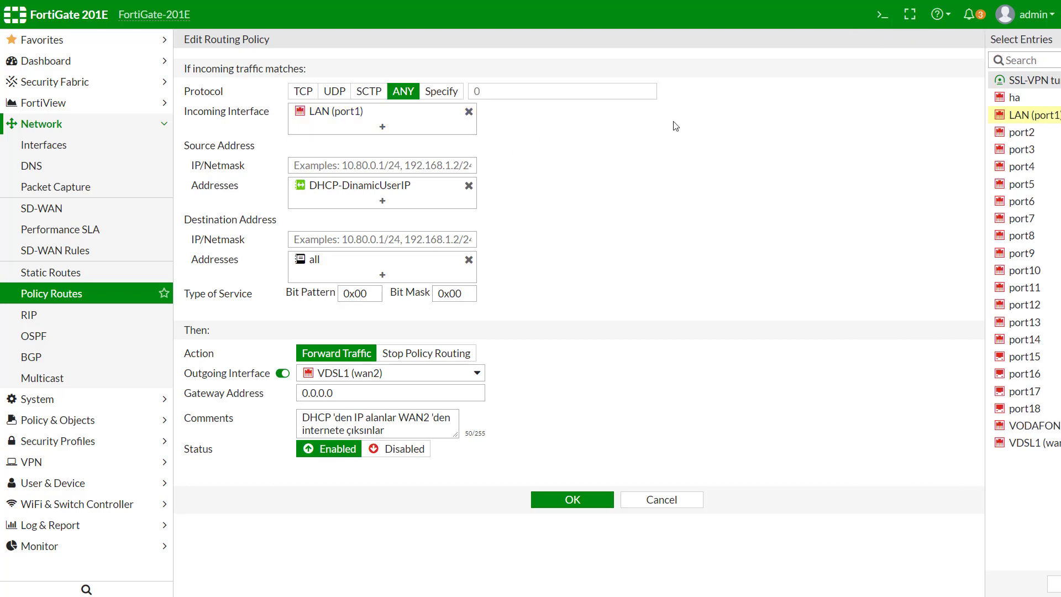
left_click(702, 236)
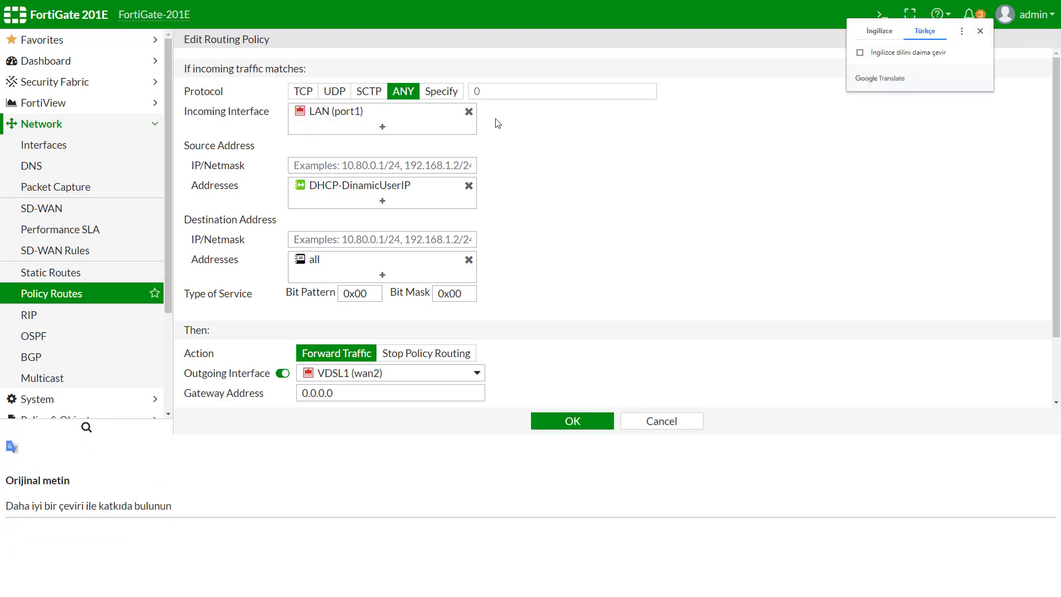
left_click(883, 33)
left_click(381, 128)
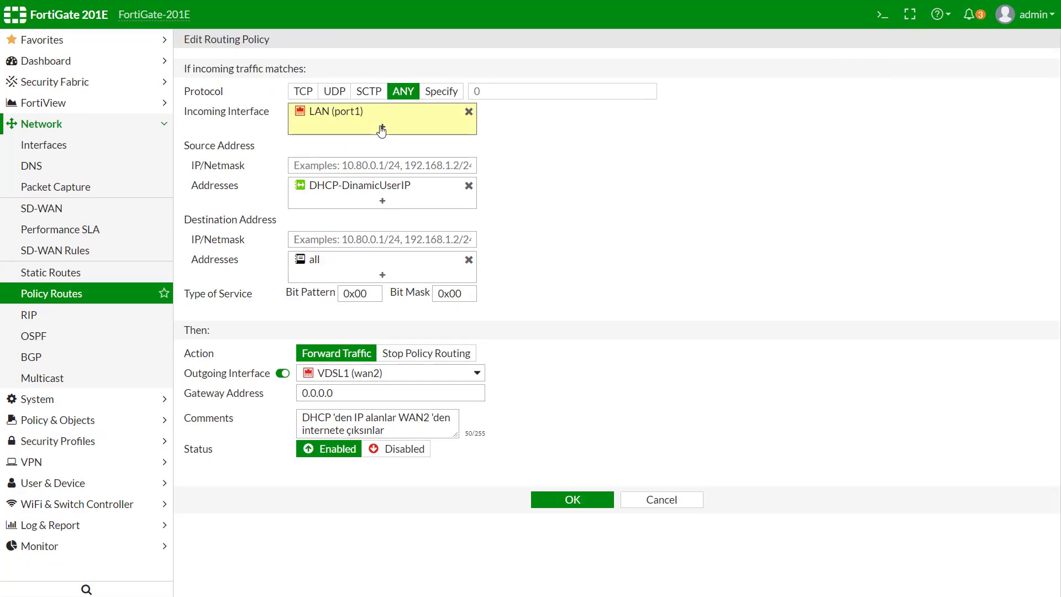
left_click_drag(187, 112, 216, 114)
left_click(227, 117)
left_click(670, 151)
right_click(694, 132)
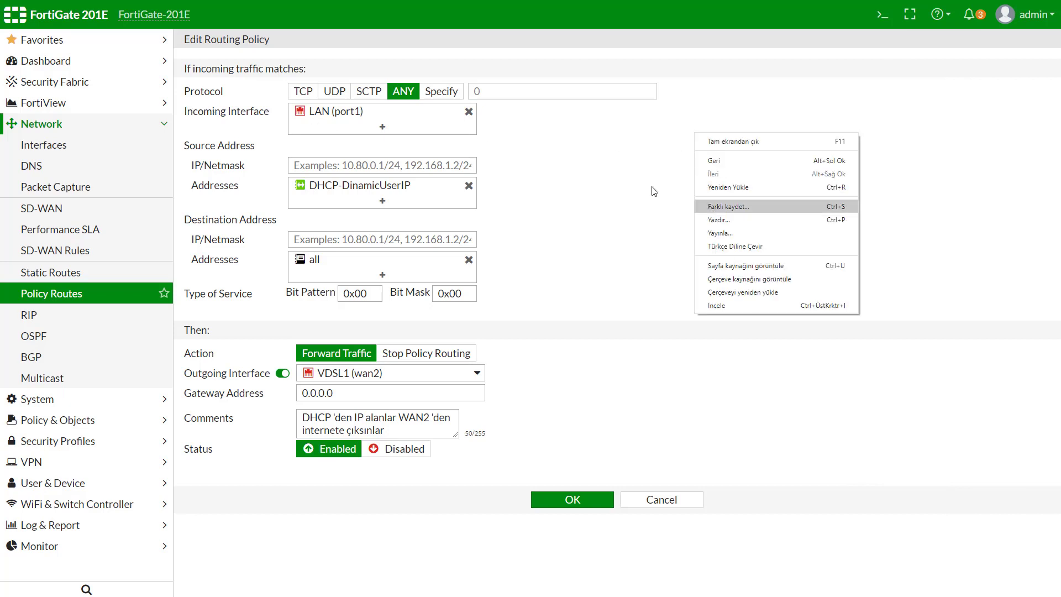
left_click(595, 140)
right_click(782, 143)
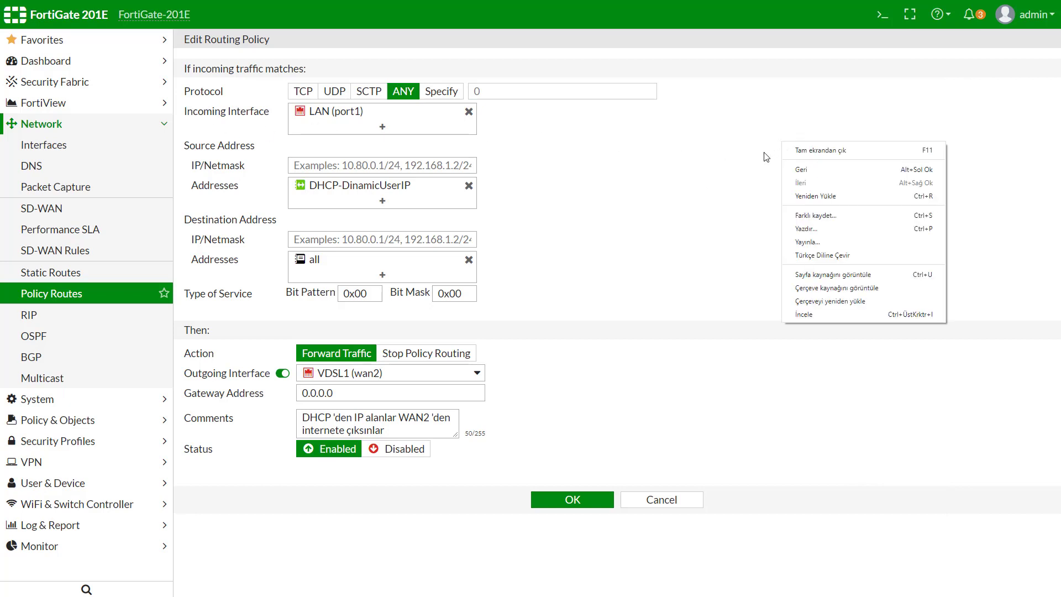
left_click(698, 167)
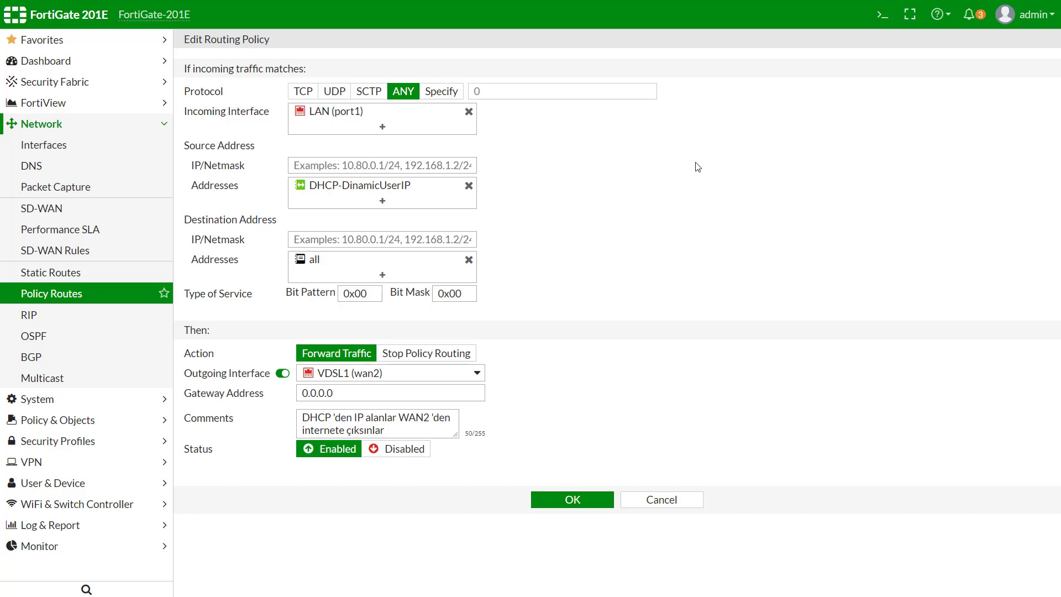
Step: Check the LAN (port1) entry among the policy's incoming interface choices and look over the source address section
left_click(384, 130)
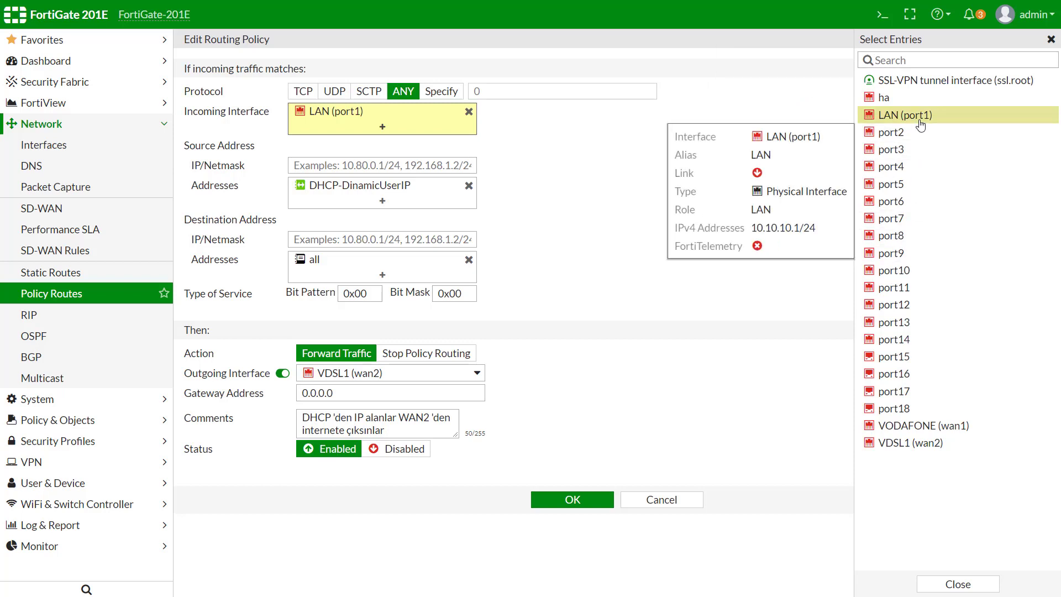
left_click(593, 151)
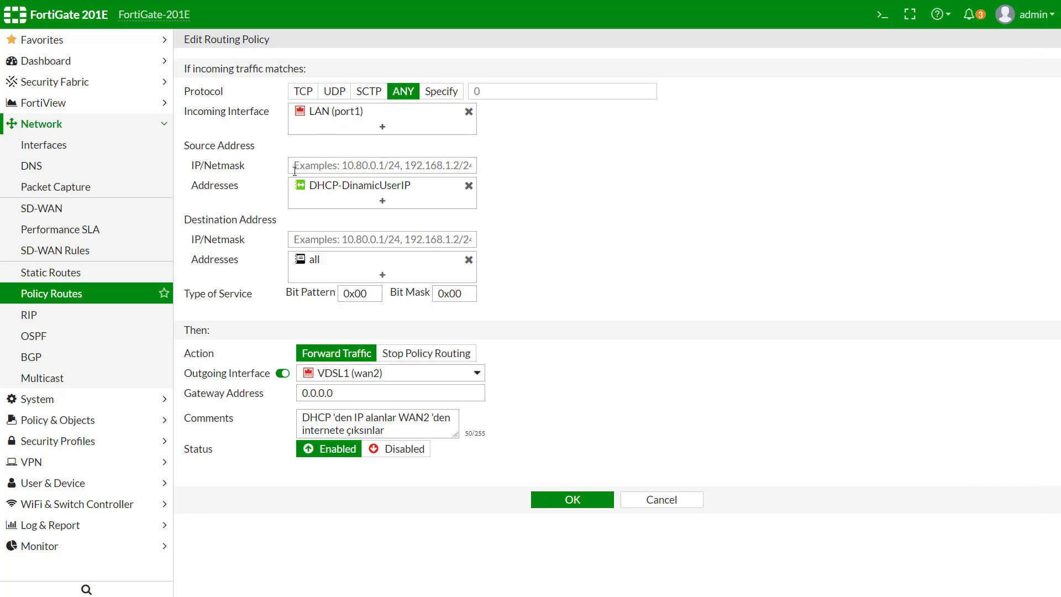
left_click_drag(211, 150, 256, 147)
left_click(570, 167)
Step: View the available source address entries and the options for creating a new address or address group
mouse_move(376, 193)
left_click(383, 201)
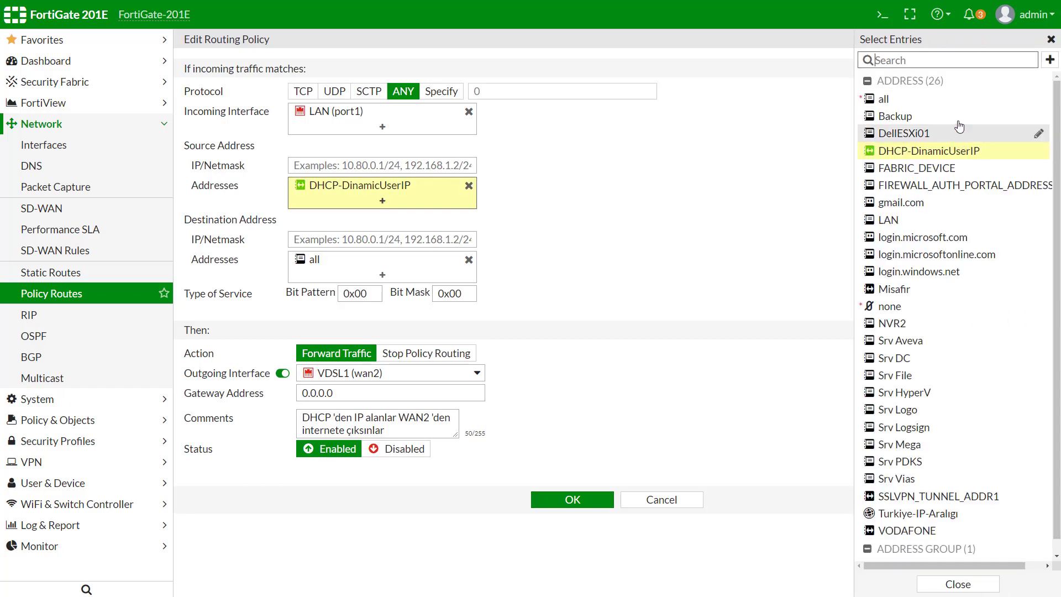
left_click(382, 201)
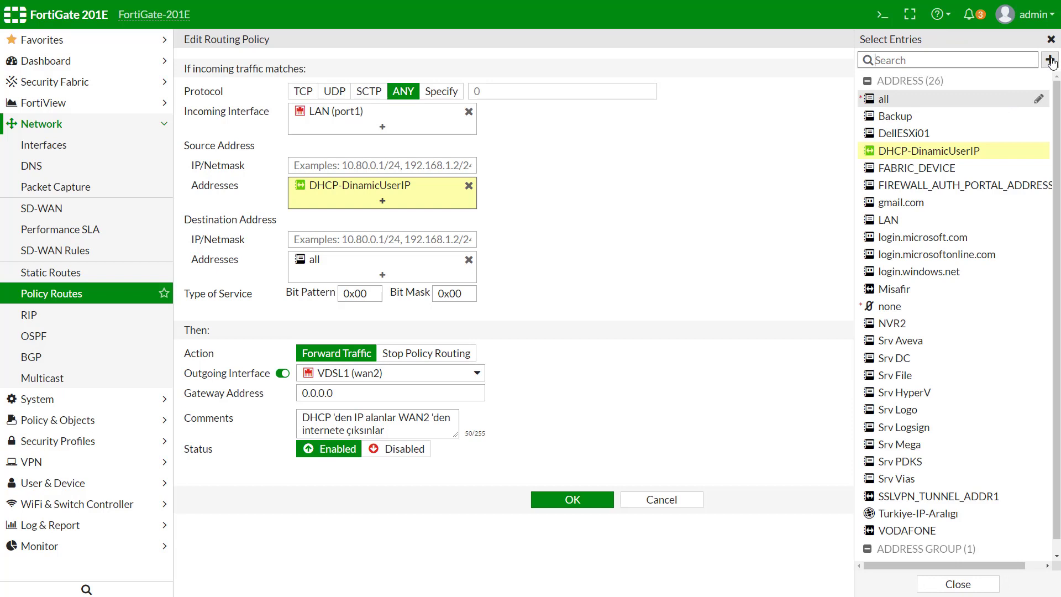
left_click(1050, 59)
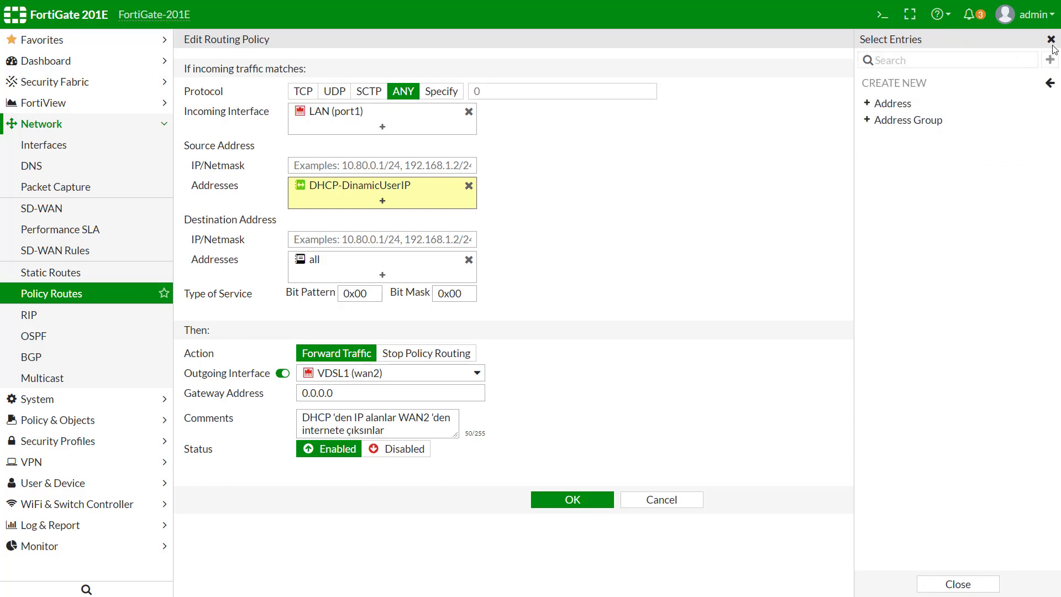
left_click(1051, 40)
Step: Add the Misafir address to the routing policy's source addresses
left_click(381, 200)
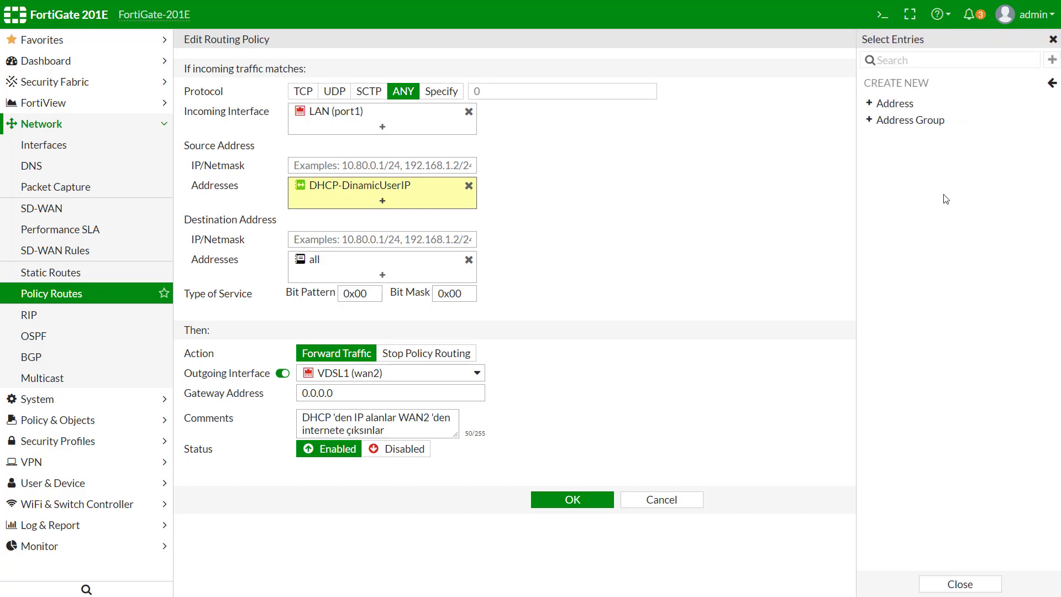
left_click(1049, 83)
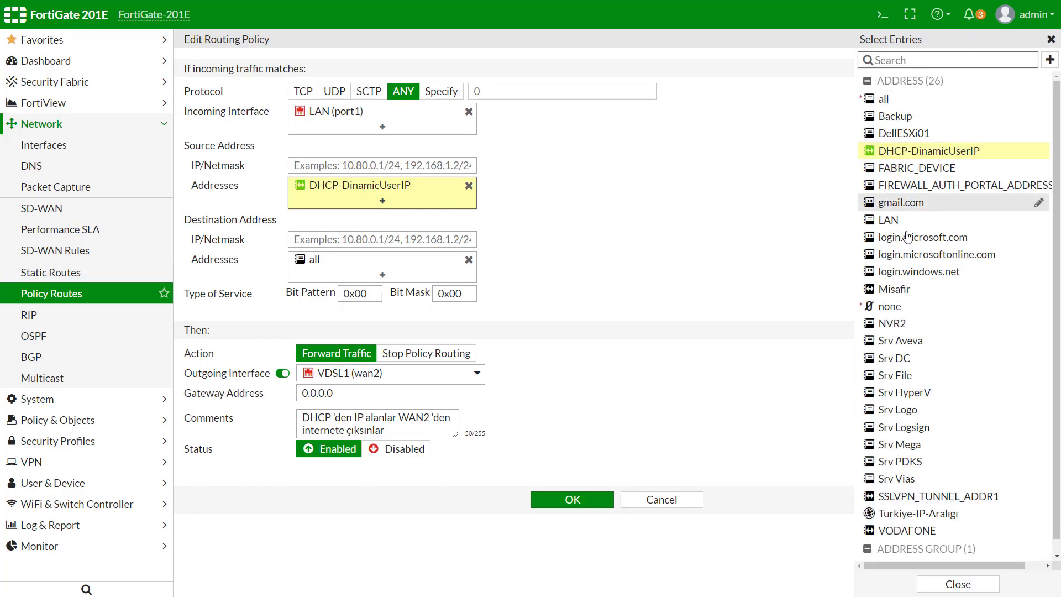
left_click(894, 288)
left_click(616, 284)
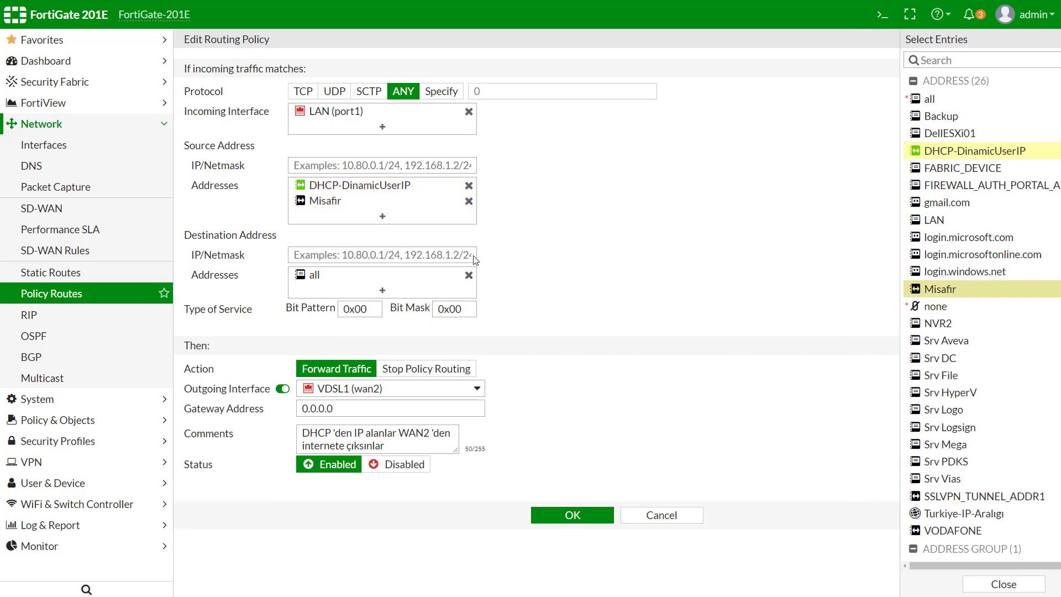
Step: Examine the address type and IP range of the policy's Misafir and DHCP-DinamicUserIP source addresses
mouse_move(333, 203)
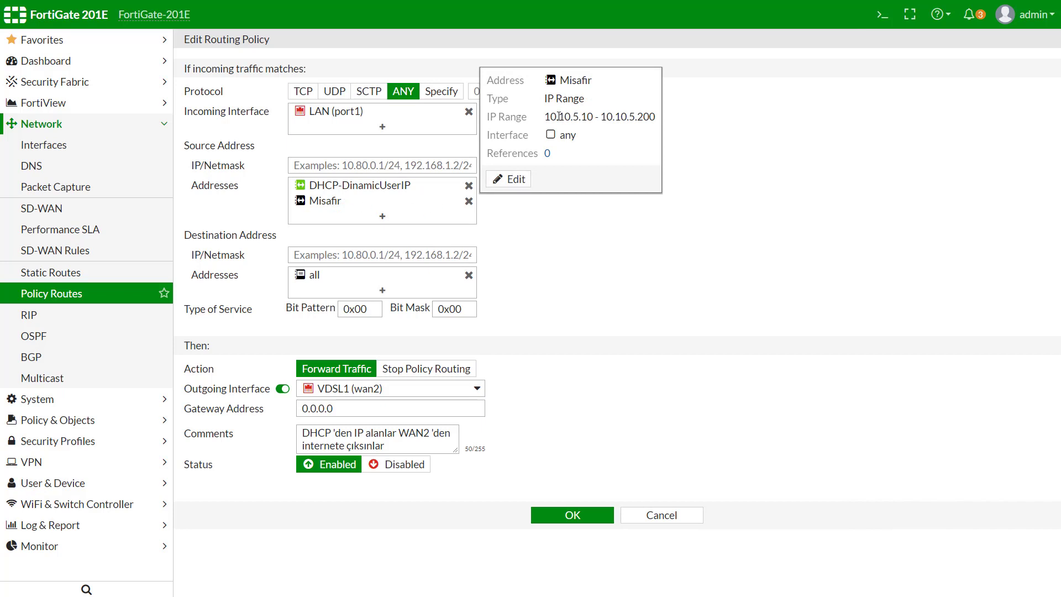
left_click_drag(545, 118, 656, 119)
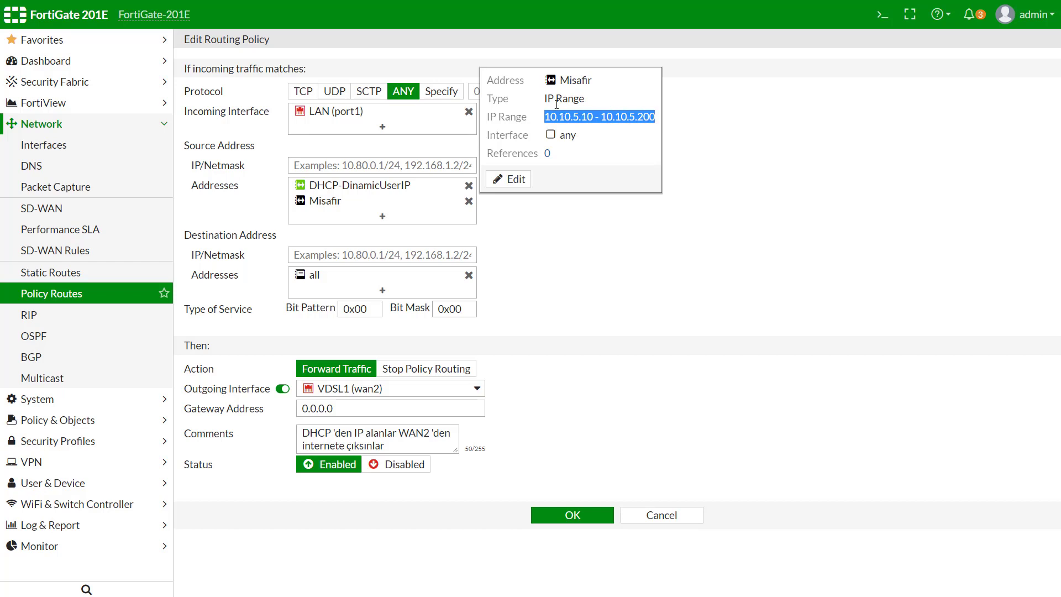
left_click_drag(548, 102, 597, 103)
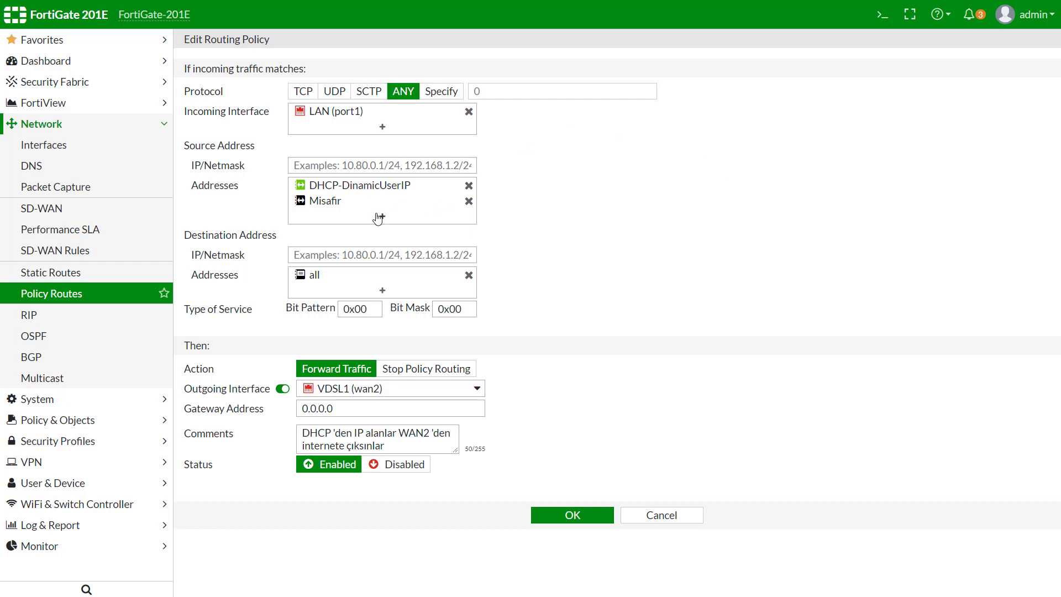
mouse_move(445, 191)
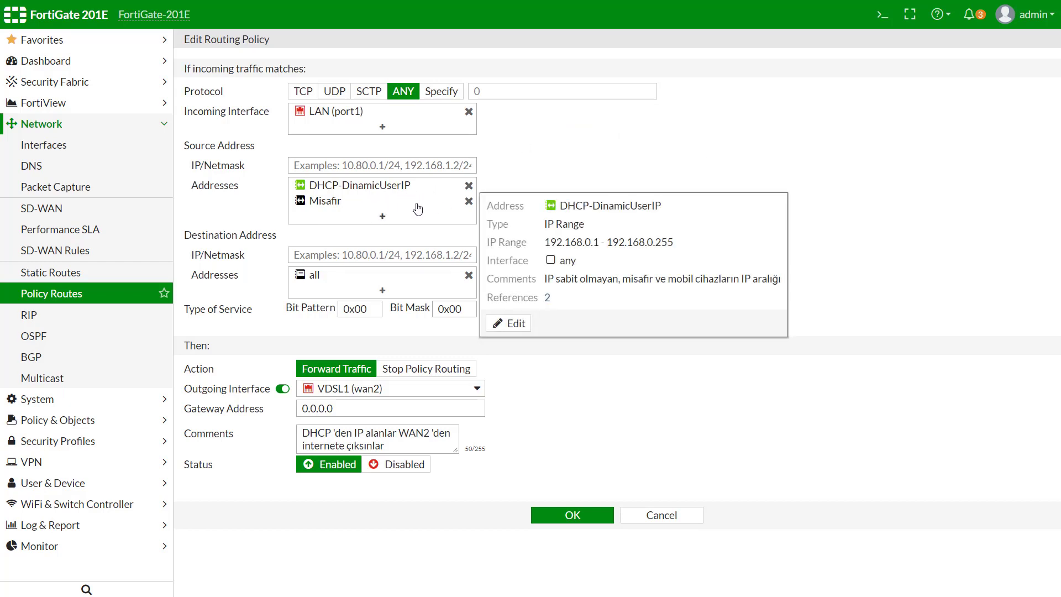
Step: Translate the routing policy page into Turkish and inspect the details of its destination address
mouse_move(415, 205)
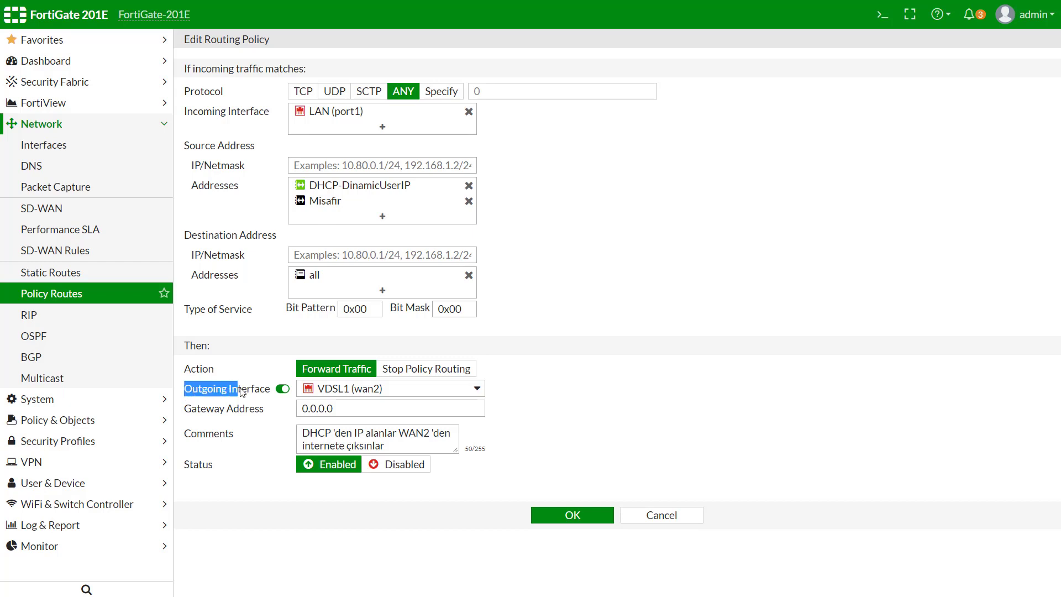
right_click(665, 189)
left_click(705, 300)
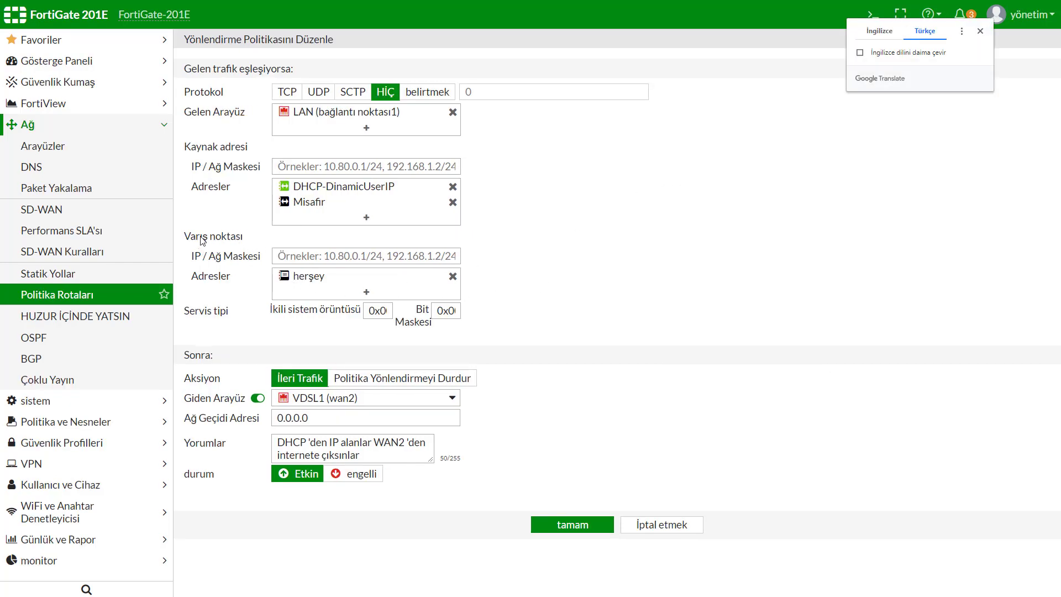
mouse_move(320, 279)
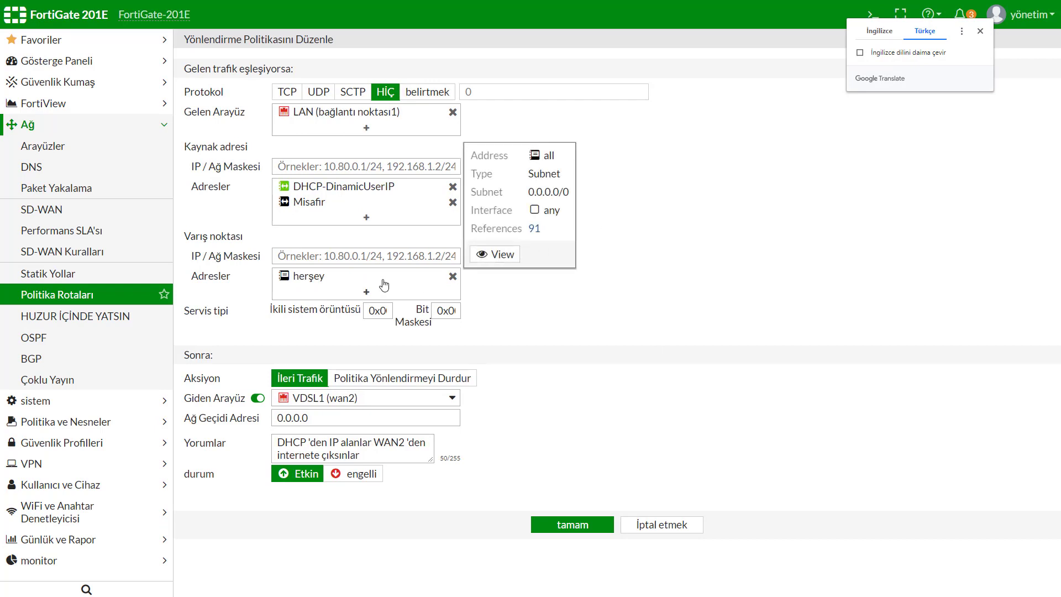
right_click(720, 221)
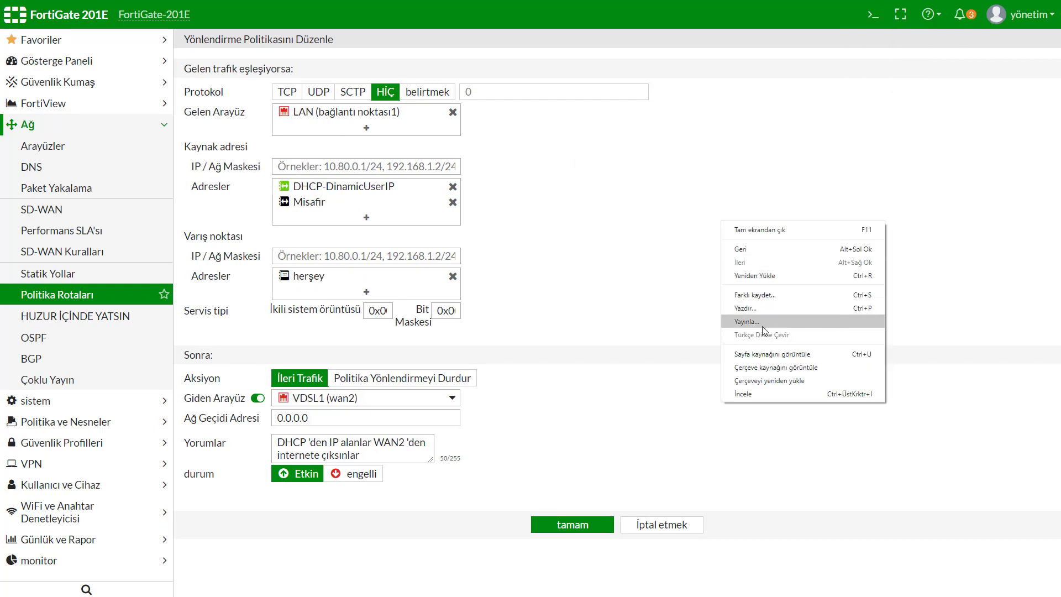
left_click(574, 222)
right_click(574, 222)
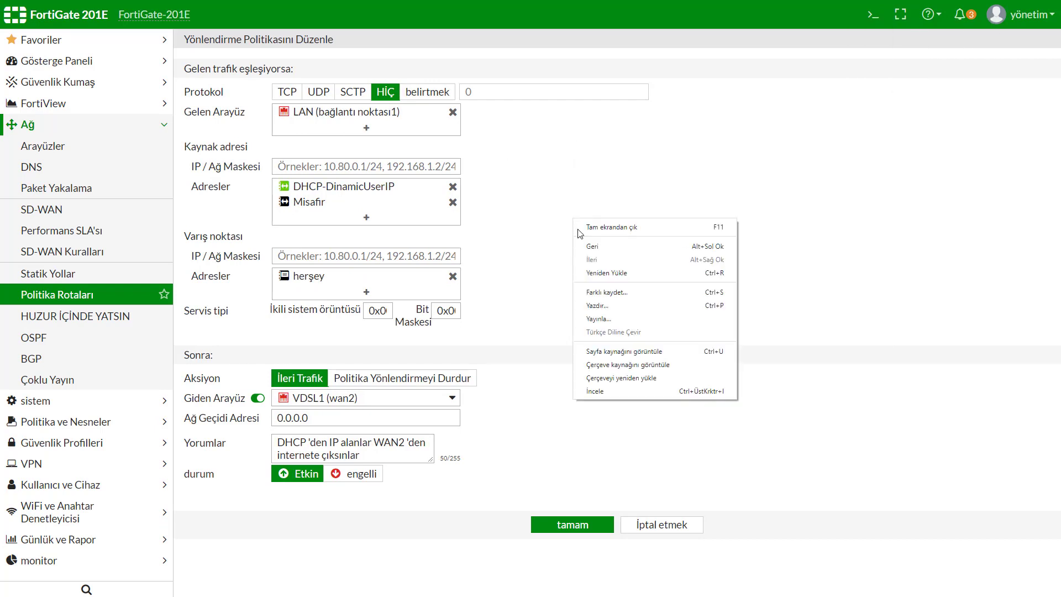
left_click(526, 272)
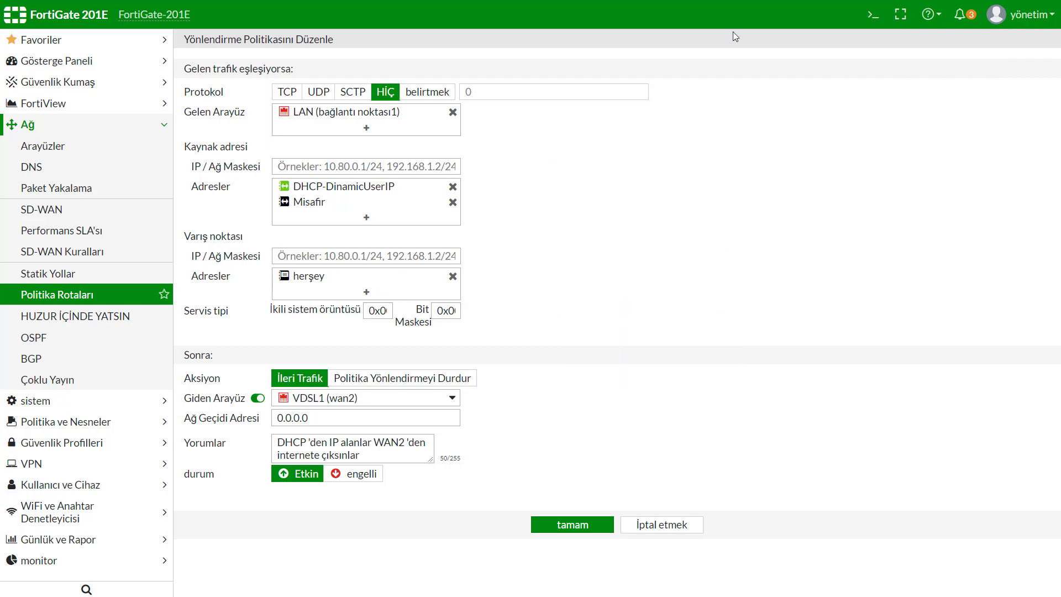
right_click(599, 246)
left_click(576, 262)
Step: Examine the policy's action and outgoing interface, and review its incoming interface, source addresses and destination address
left_click_drag(190, 377, 236, 381)
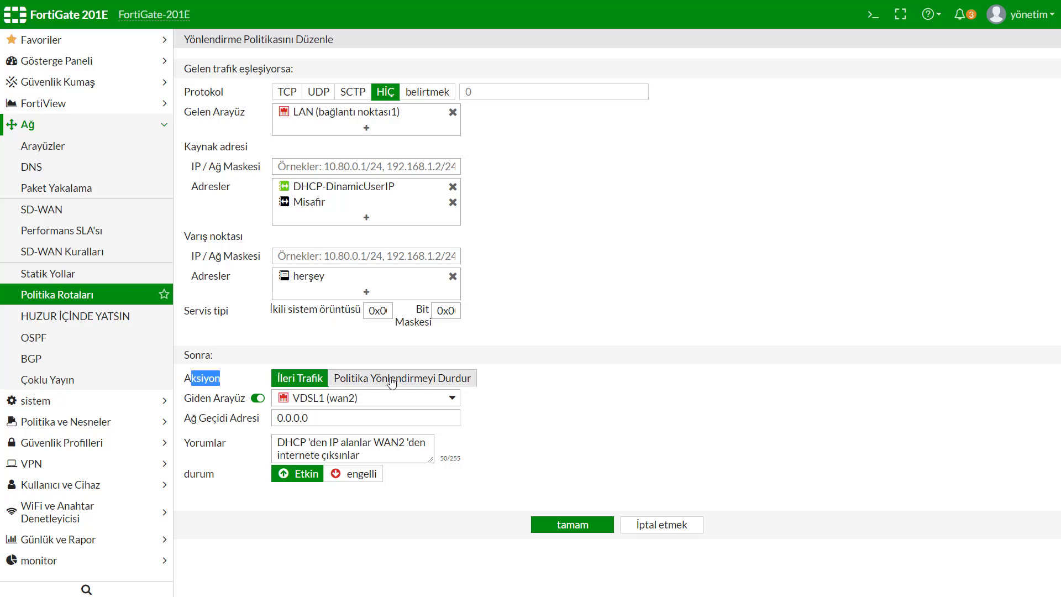
left_click(200, 392)
mouse_move(316, 407)
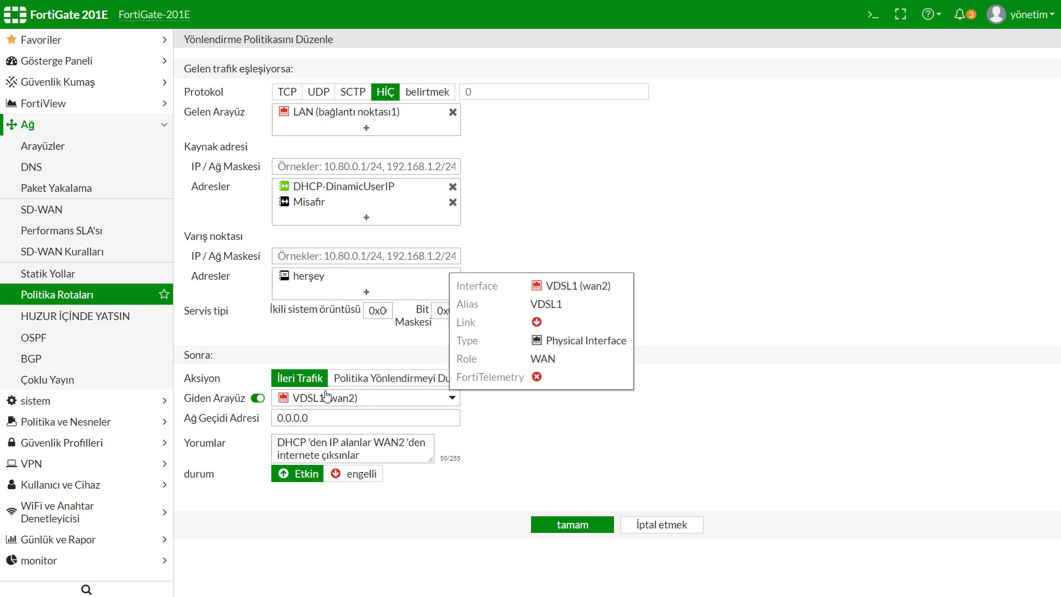
mouse_move(336, 119)
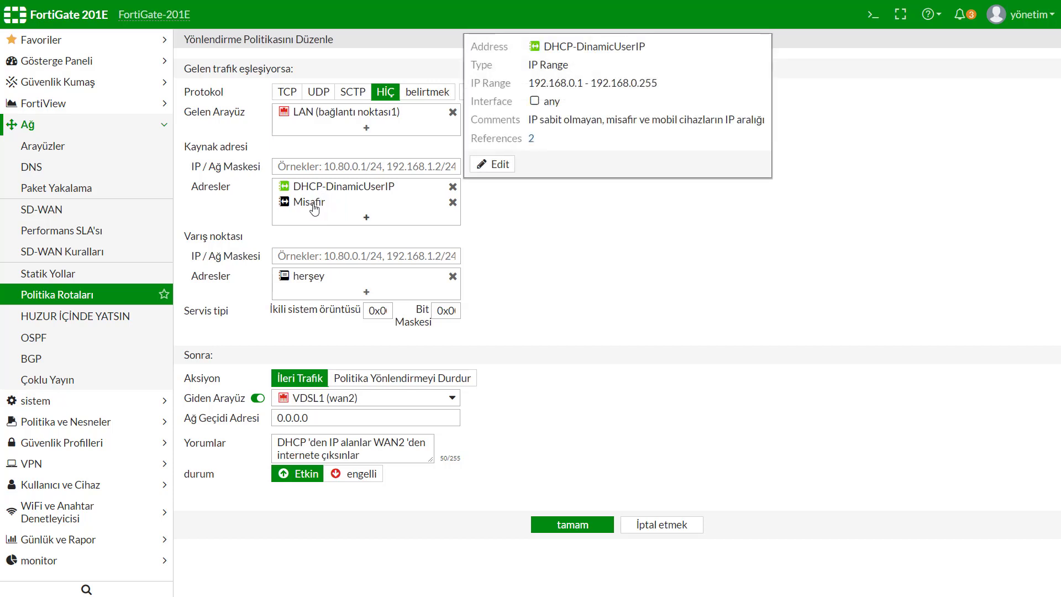
mouse_move(314, 207)
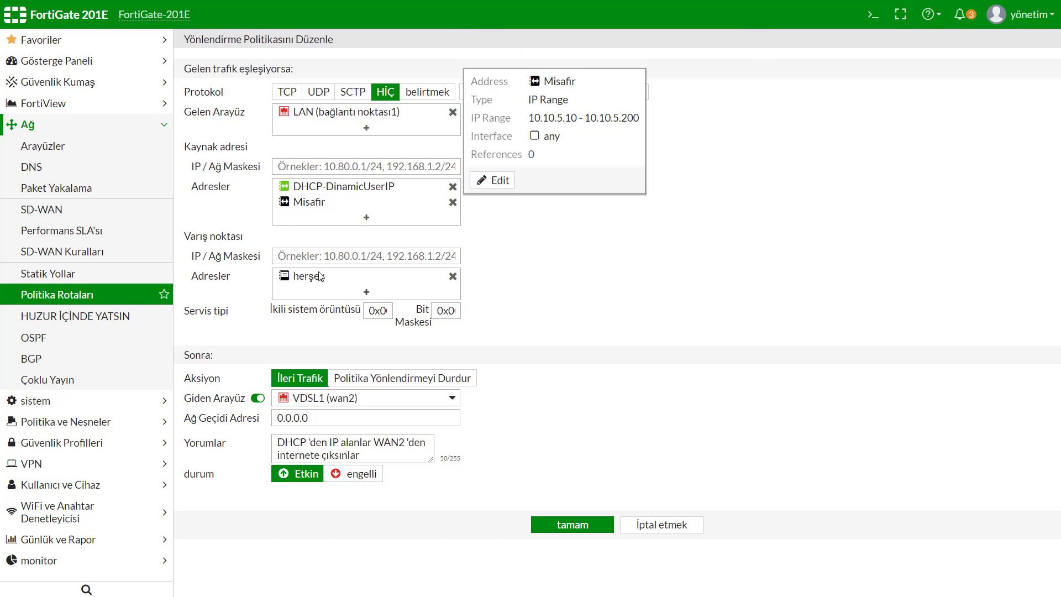
mouse_move(316, 279)
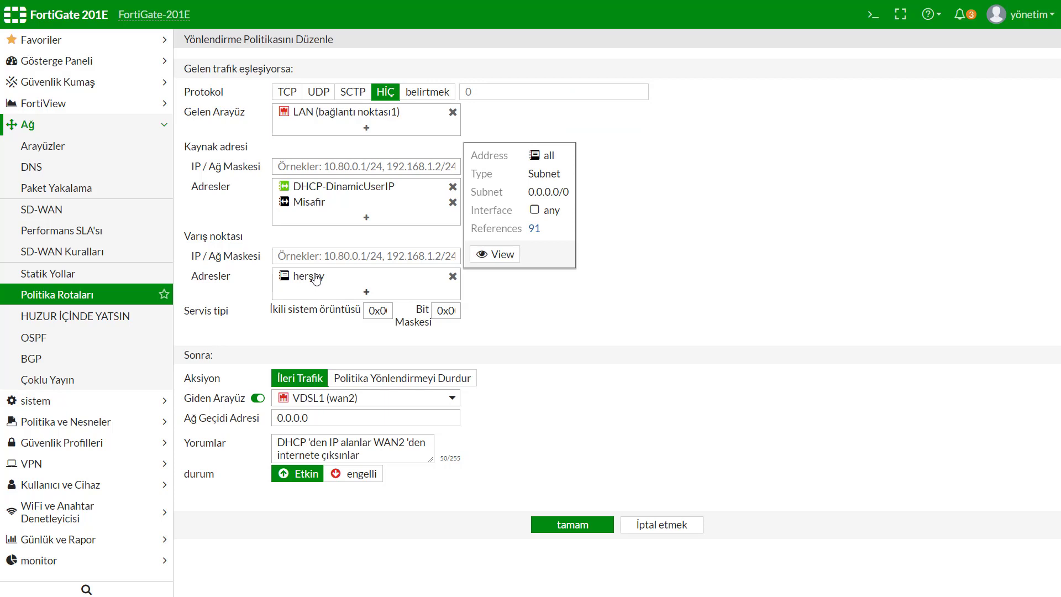
Step: Check the outgoing interface choices and the comment, and return to the policy routes list without saving the edits
left_click(340, 405)
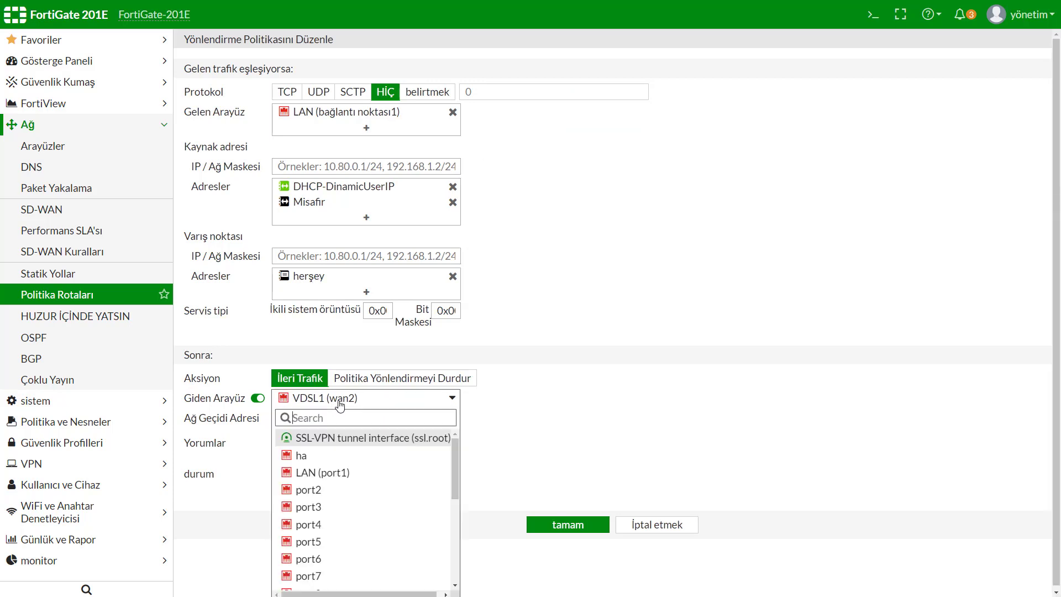
left_click(340, 405)
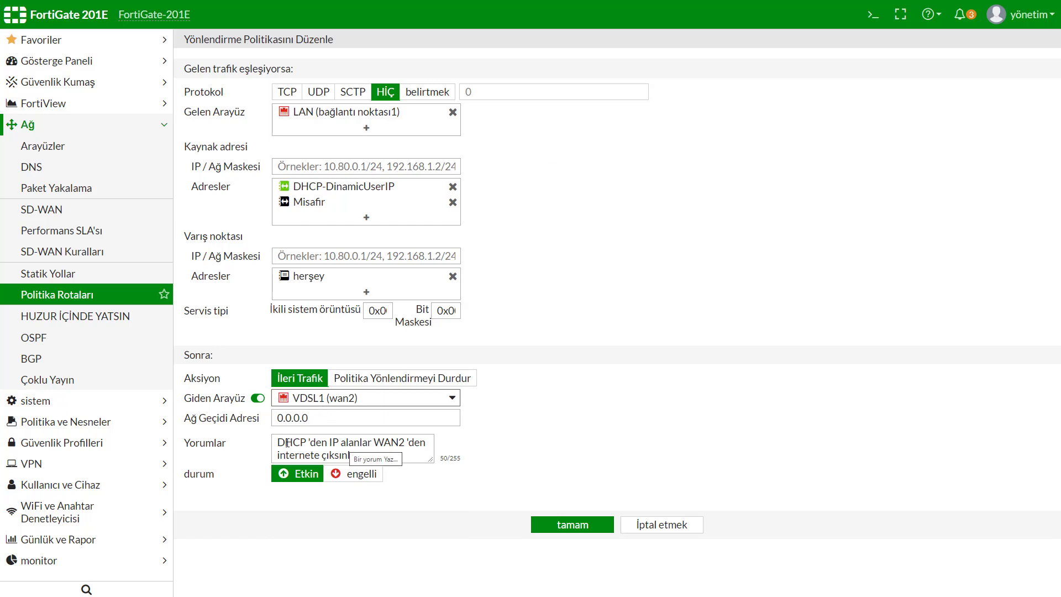
left_click(341, 442)
left_click(553, 526)
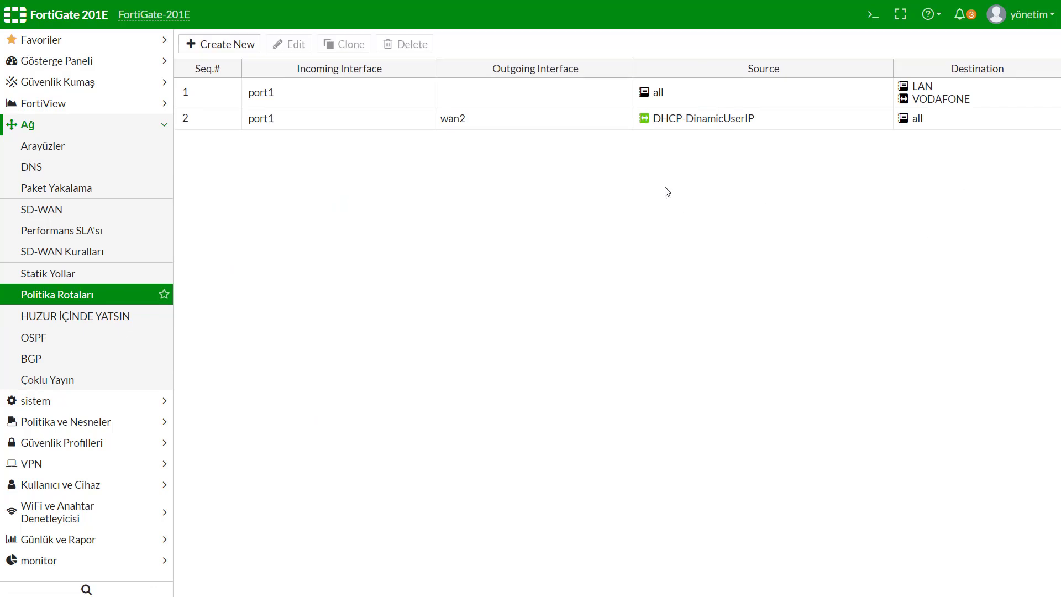
Step: Leave the browser's full-screen view and restore the policy routes page to English
key("F11")
left_click(949, 28)
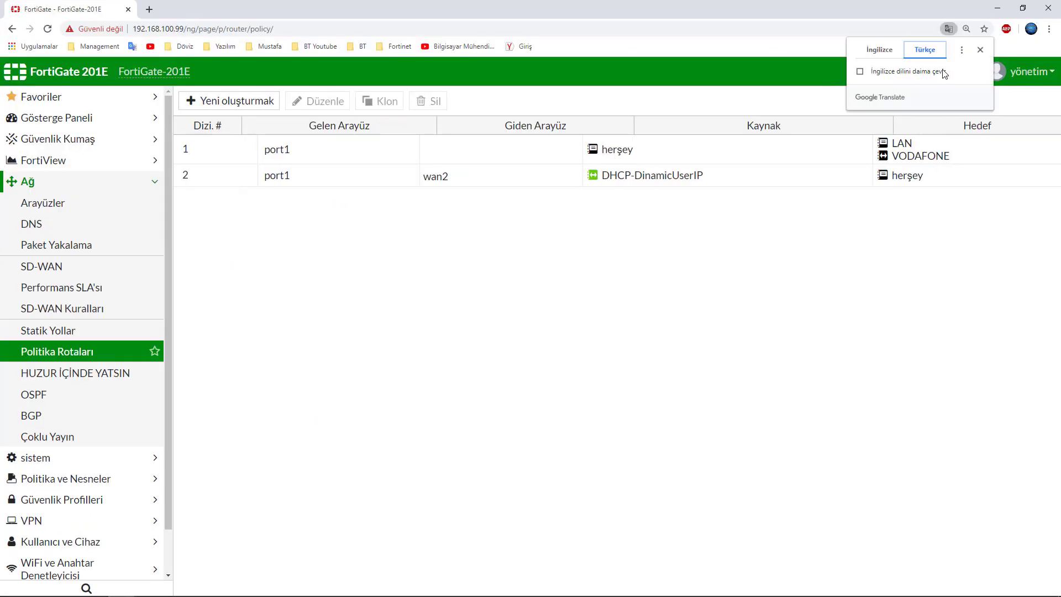
left_click(875, 49)
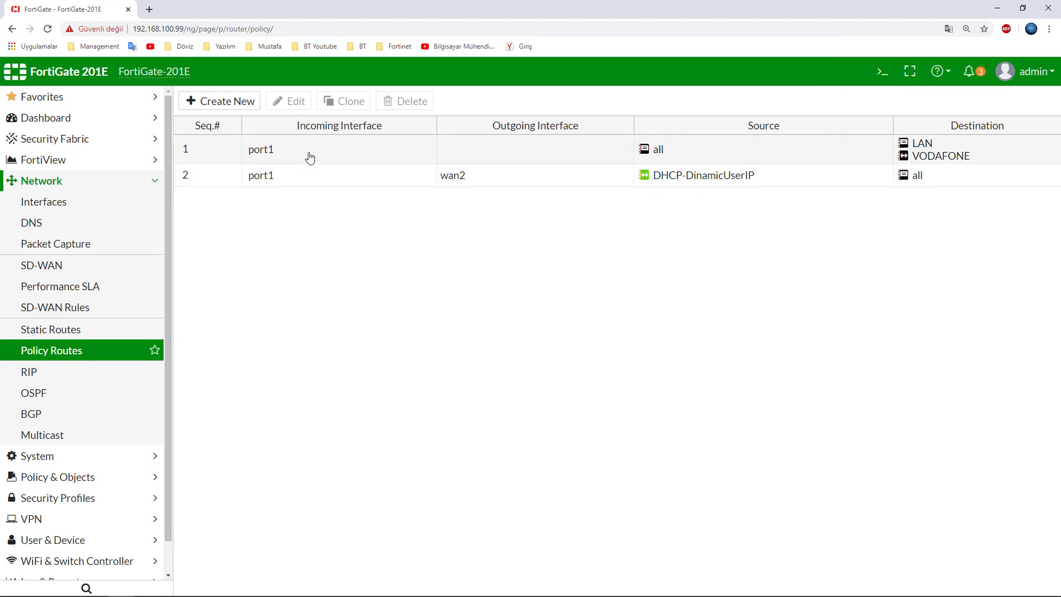
Step: Open the first policy route and examine its incoming interface, source address, LAN and VODAFONE destinations, and comment
double_click(310, 158)
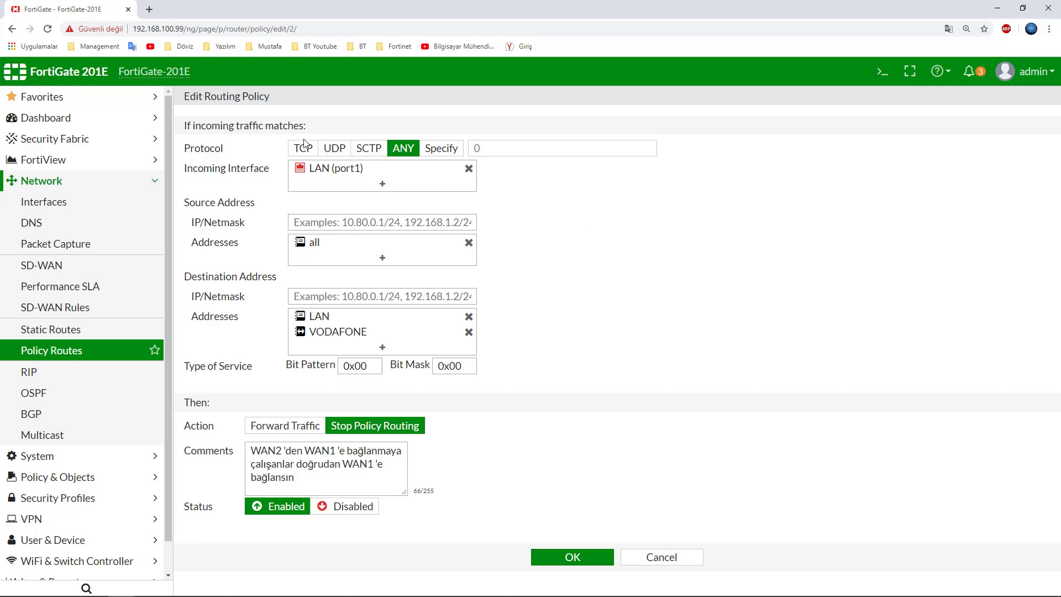
mouse_move(329, 176)
mouse_move(325, 249)
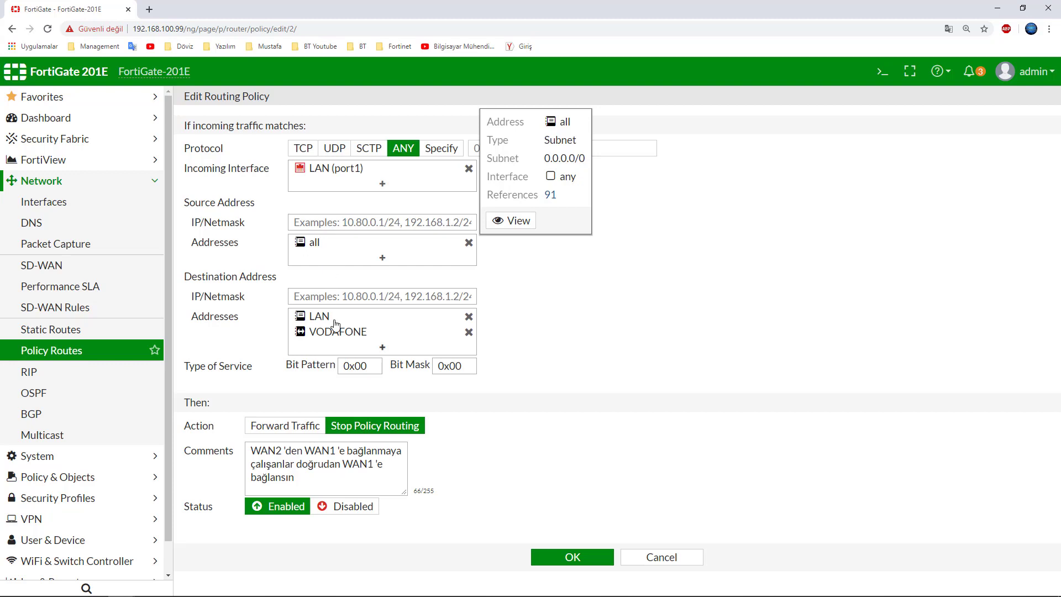
mouse_move(330, 323)
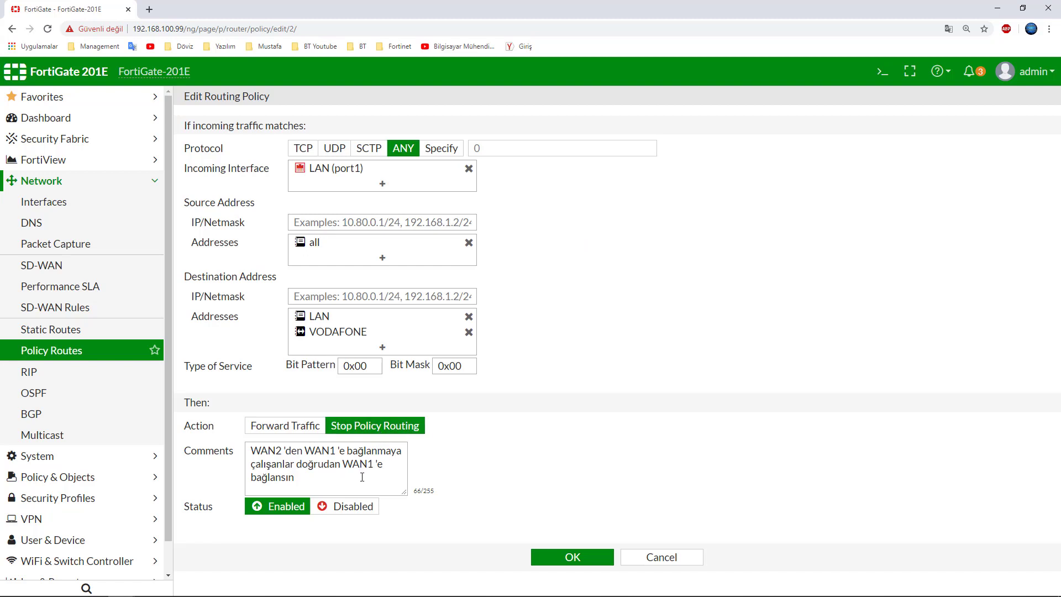
triple_click(271, 456)
left_click(638, 341)
Step: Translate the first policy's page into Turkish and enlarge the page to 150%
right_click(527, 193)
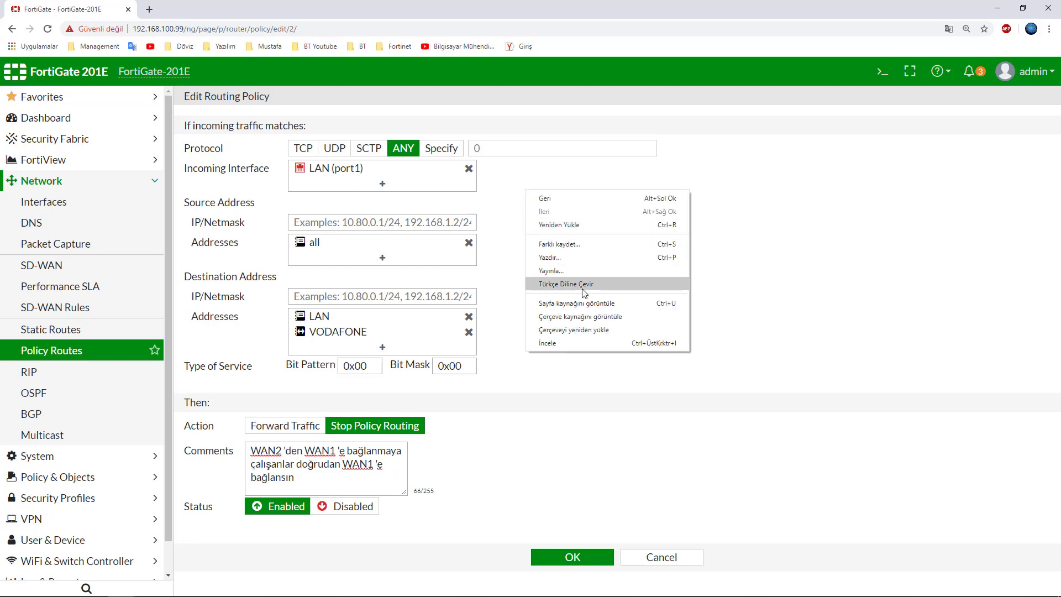
left_click(565, 233)
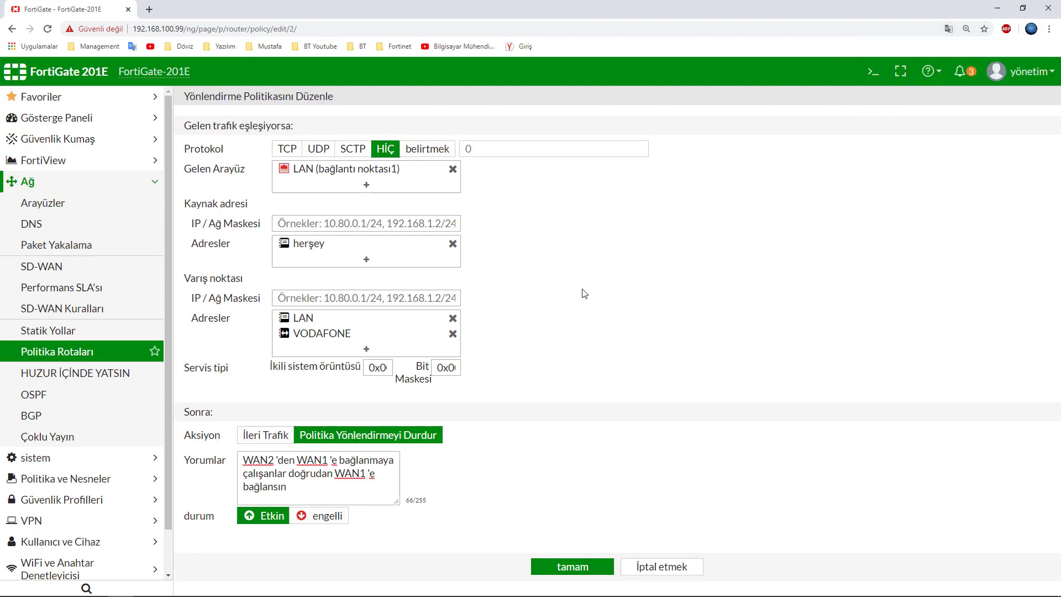
key("ctrl+plus")
scroll(580, 291, "down", 2)
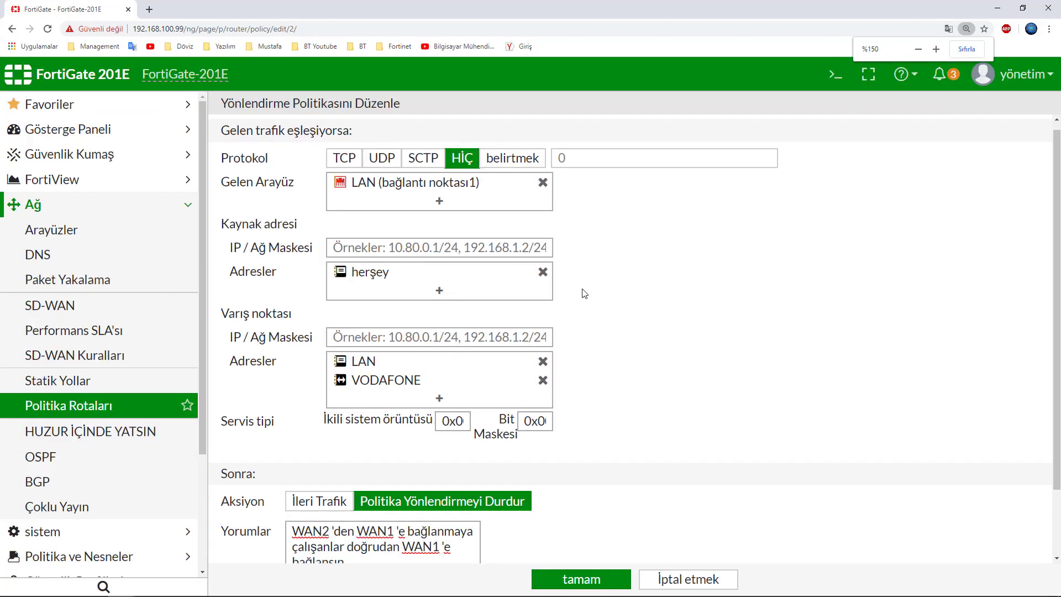
scroll(580, 291, "up", 2)
Step: Review the first policy's incoming interface, source and destination addresses, stop-routing action and comment in the translated form
mouse_move(399, 200)
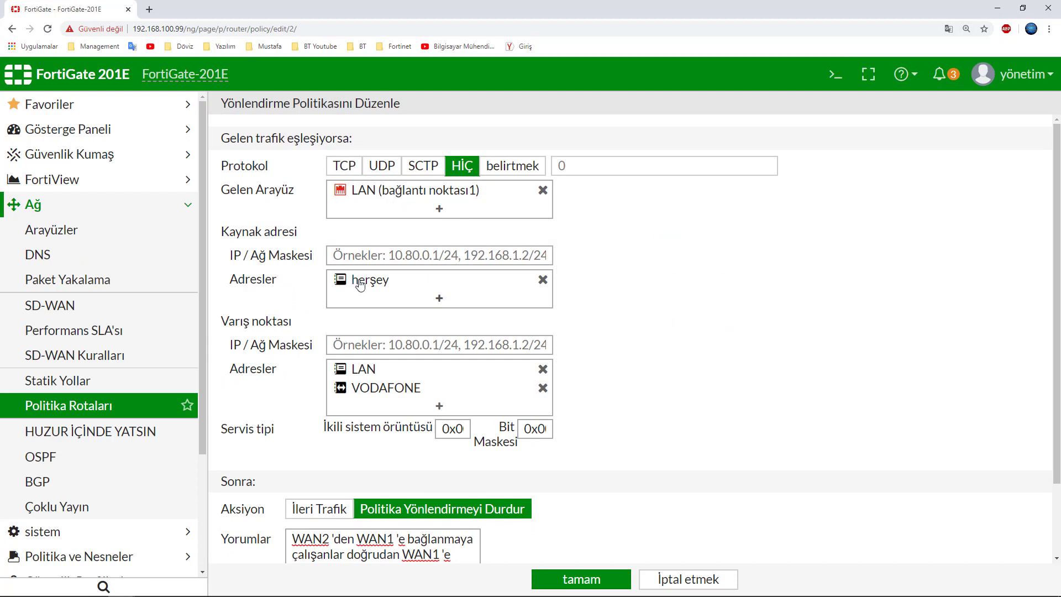
mouse_move(368, 286)
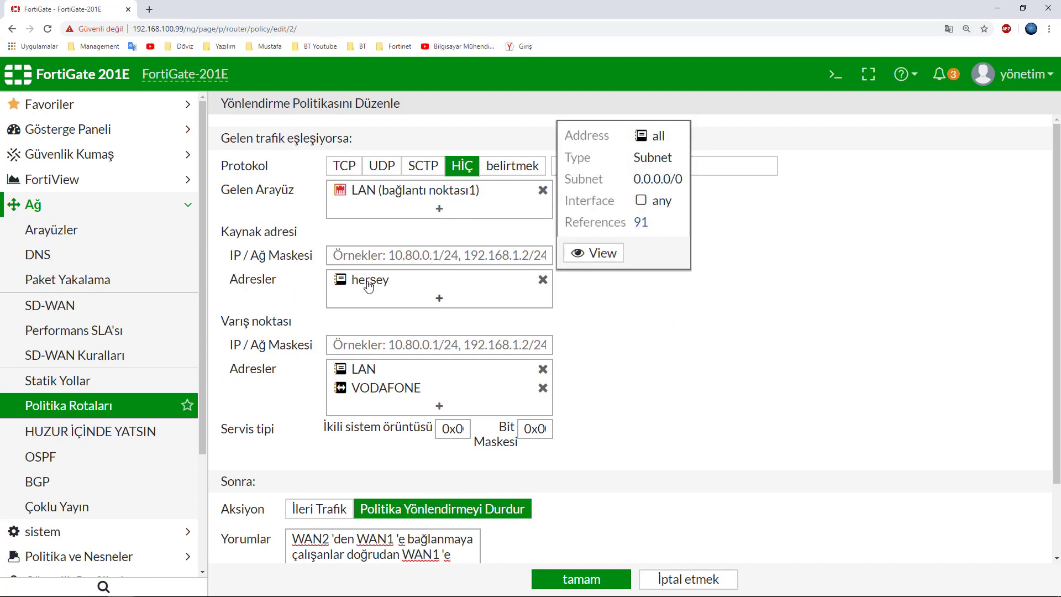
scroll(368, 286, "down", 1)
mouse_move(374, 321)
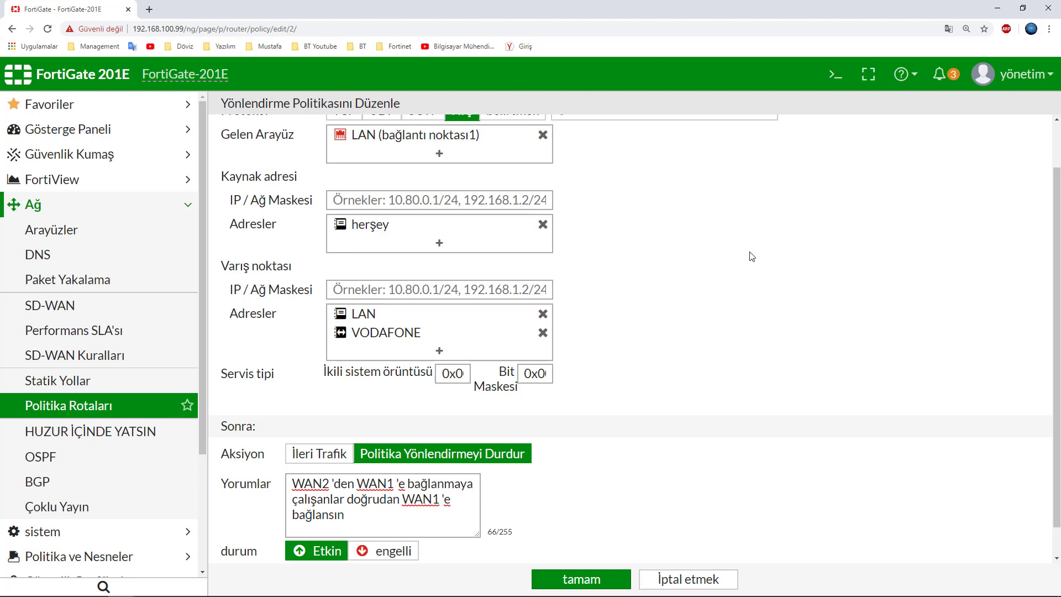
scroll(743, 261, "up", 1)
scroll(746, 257, "down", 2)
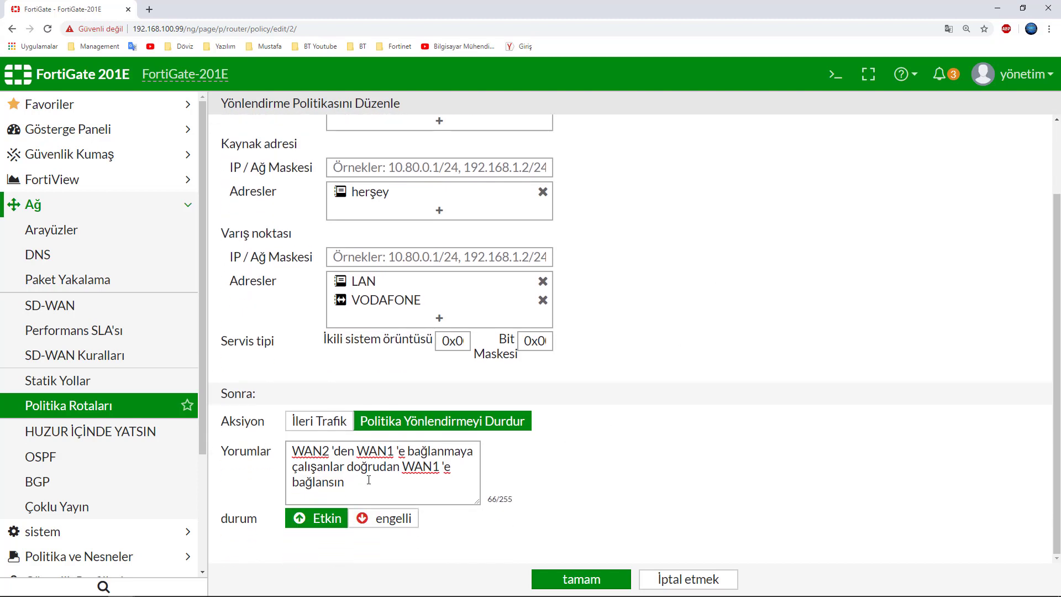
Step: Open the second policy route, which uses wan2, to review its addresses and forwarding settings, and return to the list
left_click(81, 406)
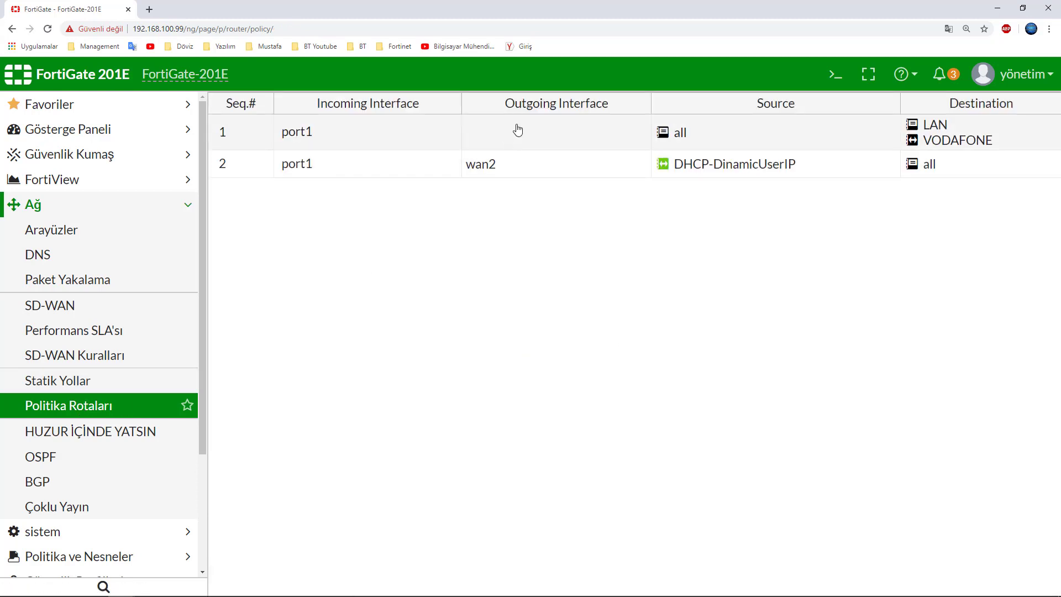
double_click(510, 197)
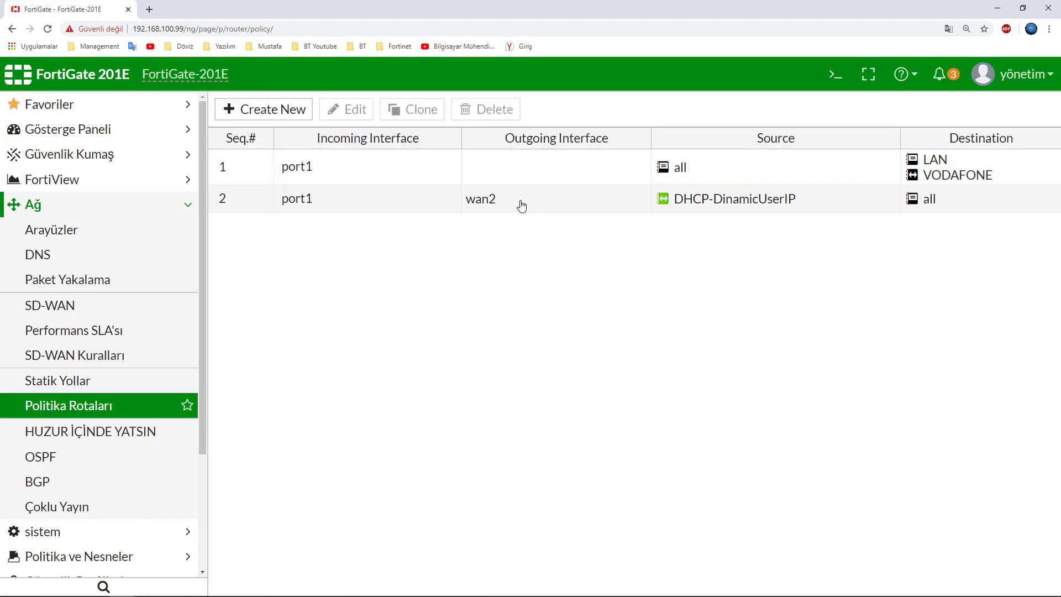
scroll(628, 226, "down", 2)
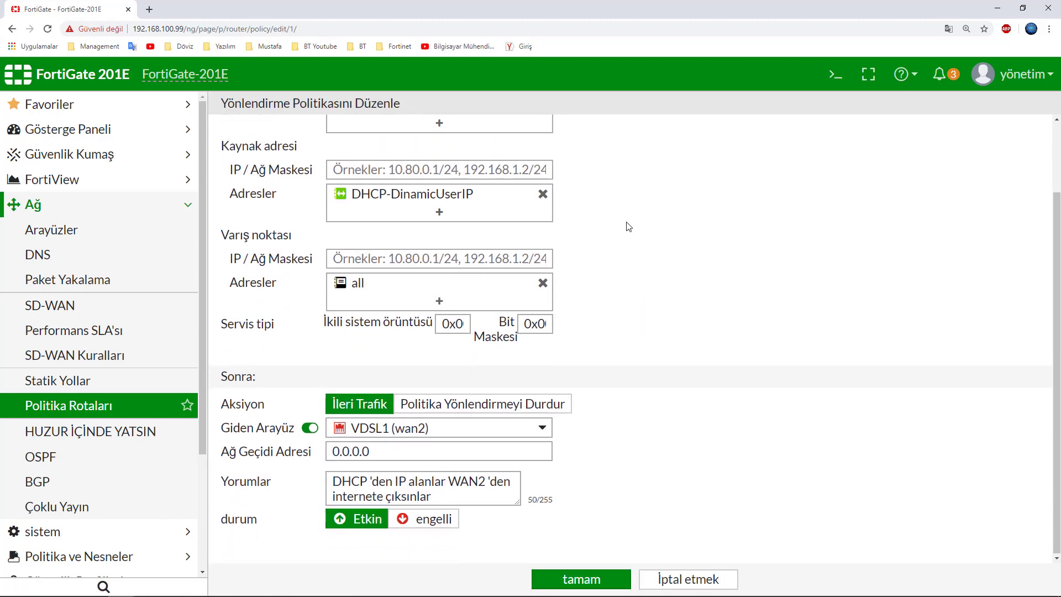
left_click(113, 407)
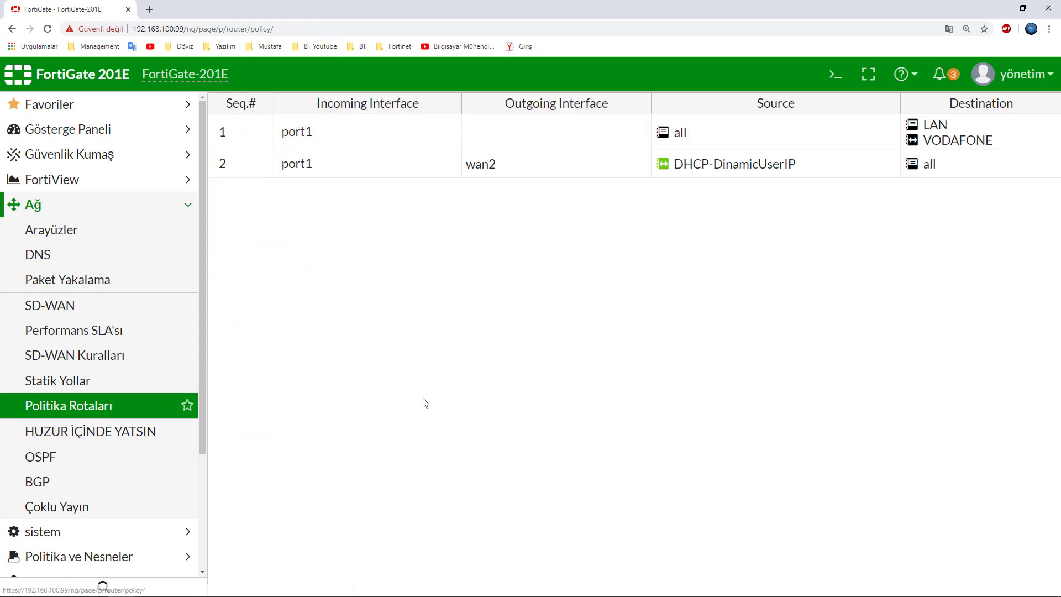
Step: Select the first policy route and switch the page back to English
left_click(445, 145)
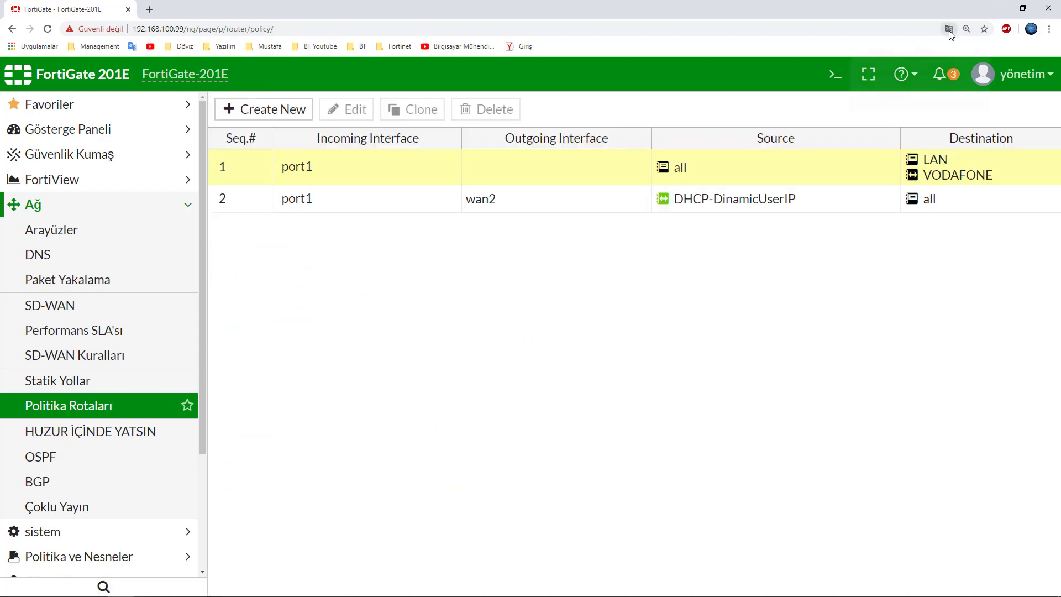
left_click(947, 29)
left_click(884, 53)
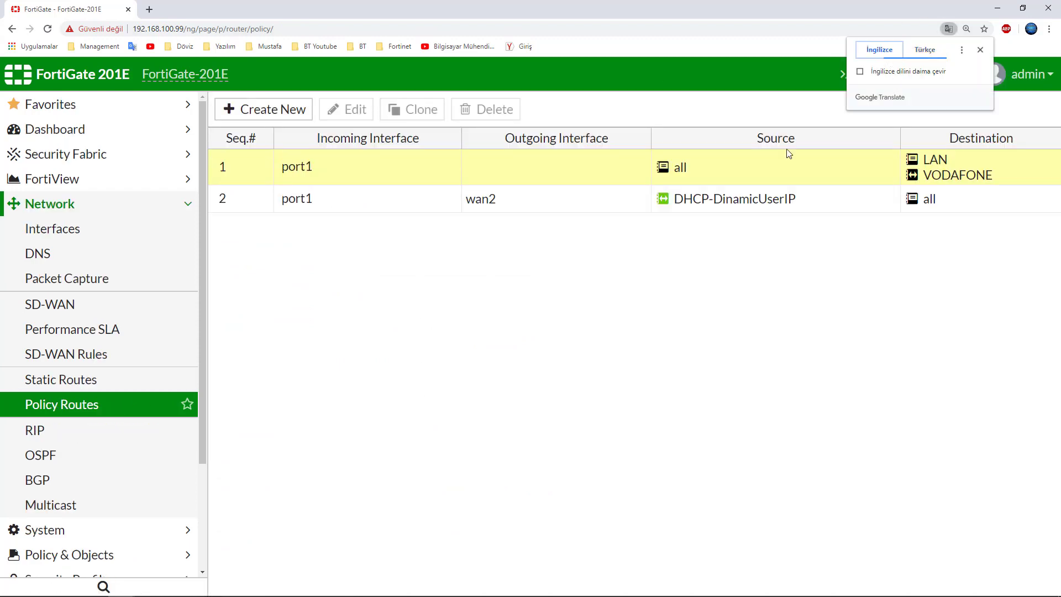
Step: Reopen the first policy to check its Stop Policy Routing action, return to the list and select the wan2 policy
double_click(549, 170)
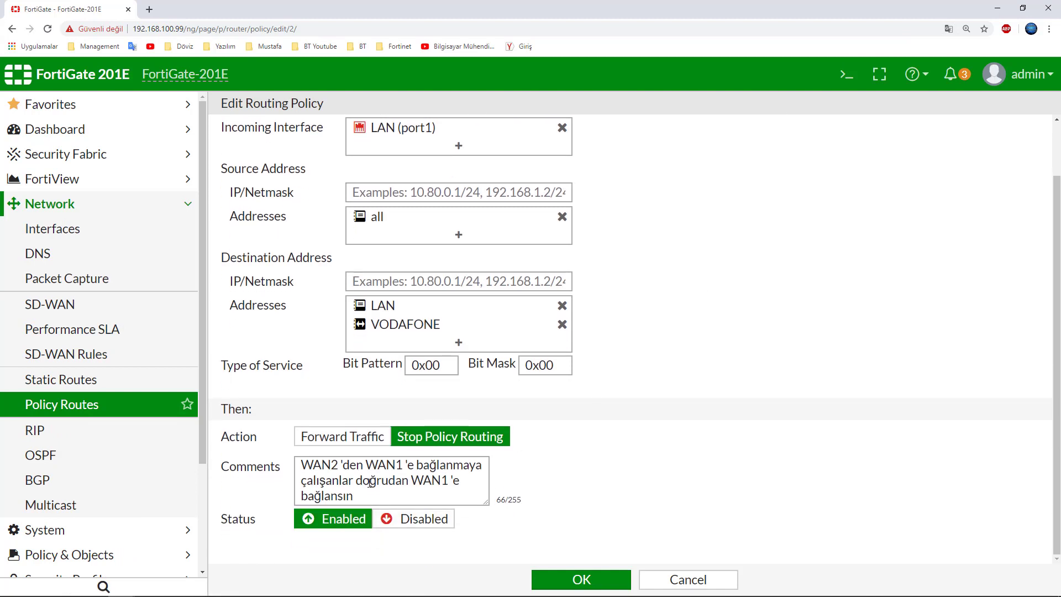
left_click(581, 578)
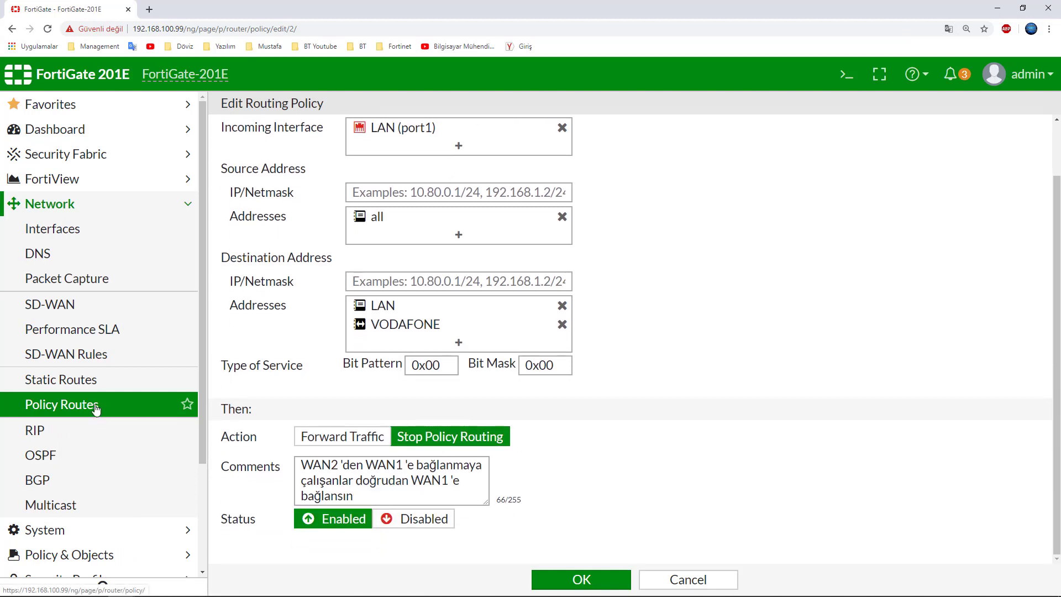
left_click(573, 166)
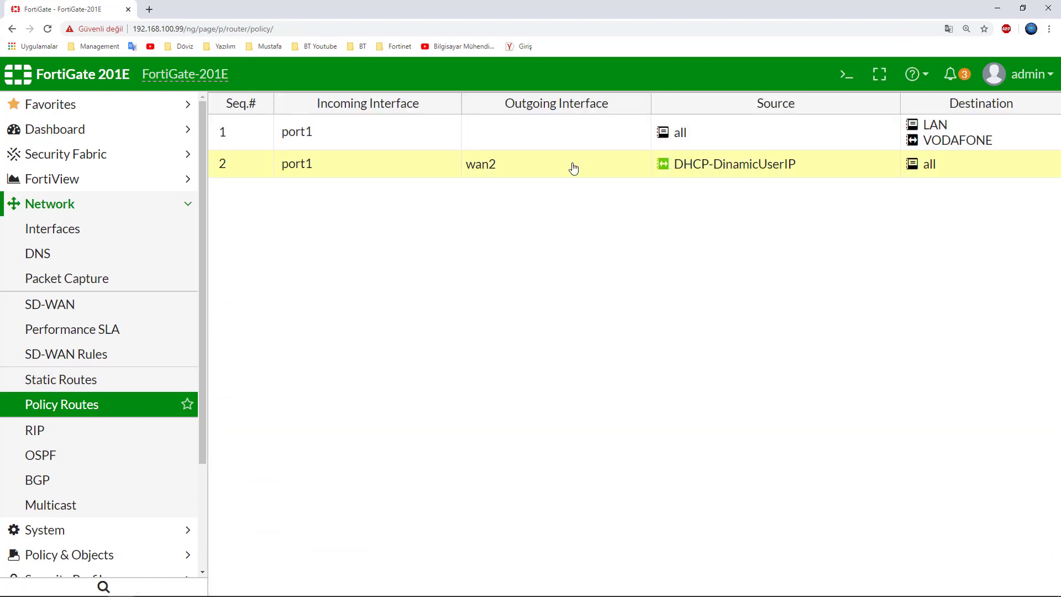
Step: Open the wan2 policy route to review its DHCP-DinamicUserIP source range, destination address, forwarding action and comment
double_click(562, 201)
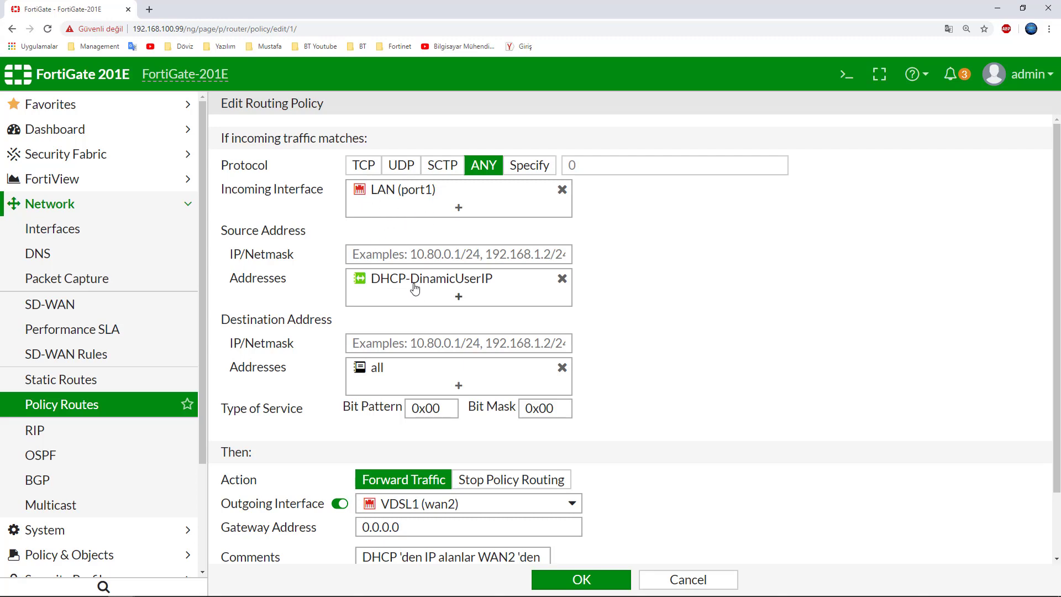
mouse_move(415, 289)
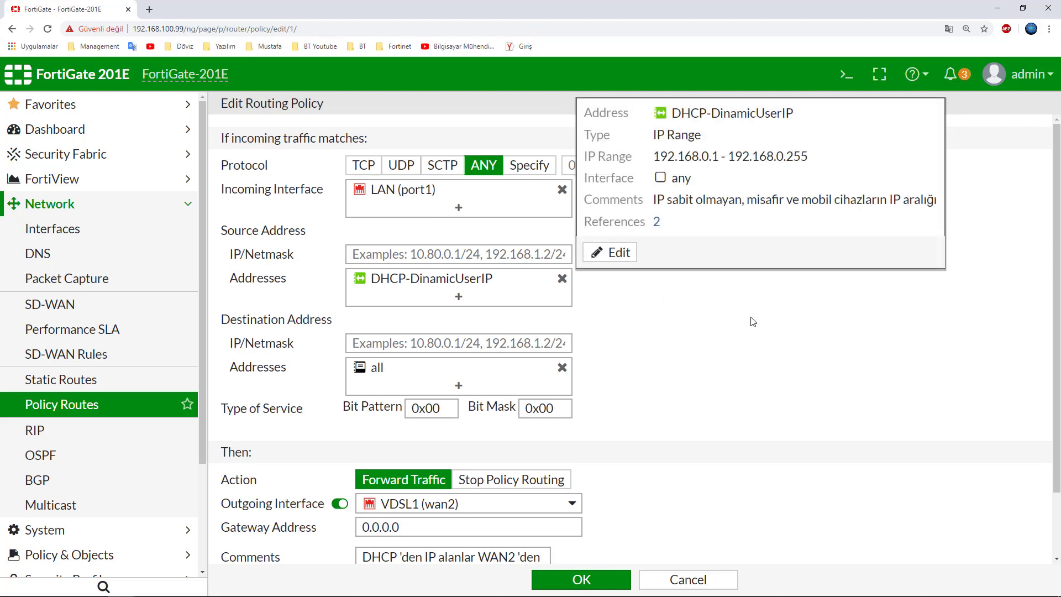
scroll(752, 322, "down", 2)
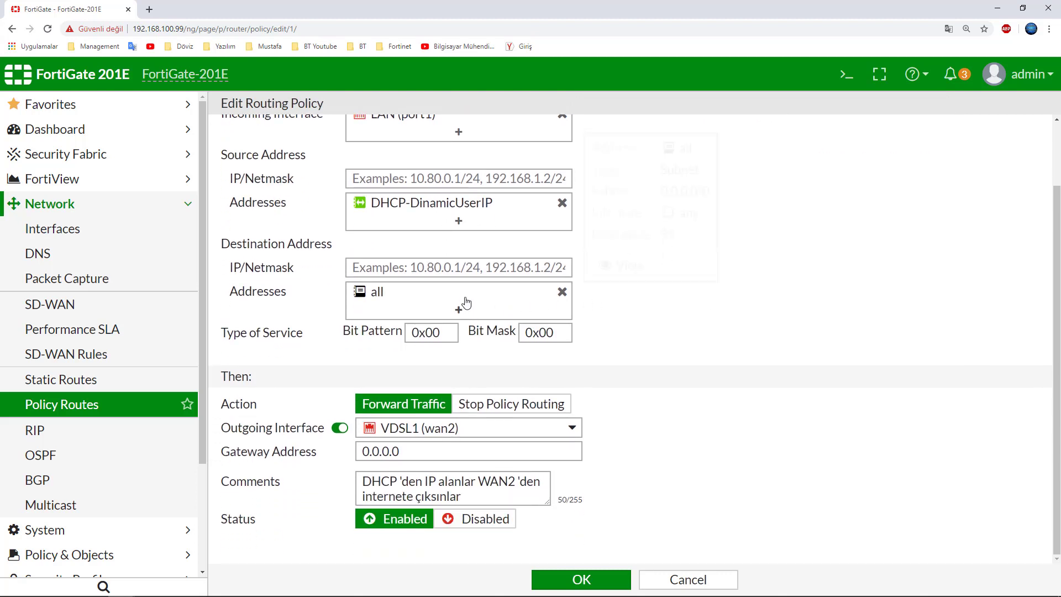
mouse_move(430, 436)
Step: Translate the routing policy page into Turkish
right_click(860, 281)
left_click(884, 365)
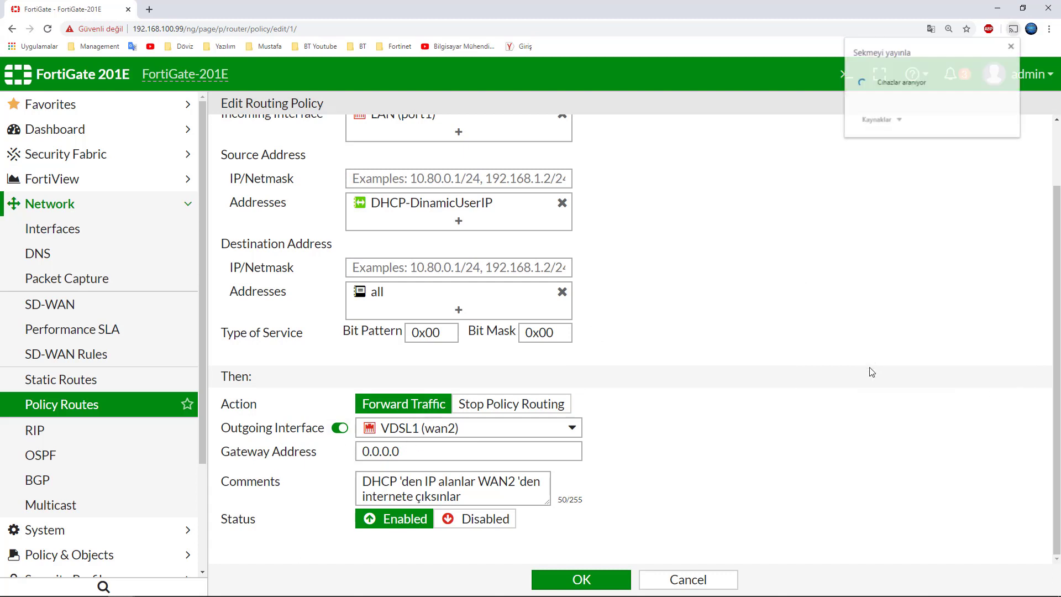
left_click(1011, 46)
right_click(851, 194)
left_click(873, 294)
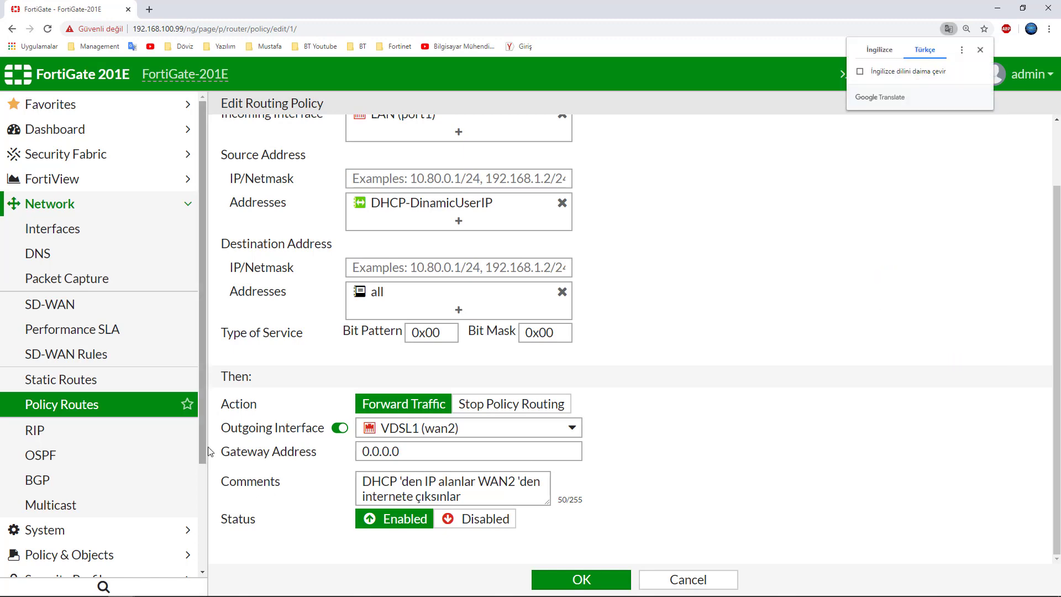
Step: Review the policy's outgoing interface VDSL1 (wan2) and its source and destination addresses in the translated form
left_click_drag(294, 439, 263, 439)
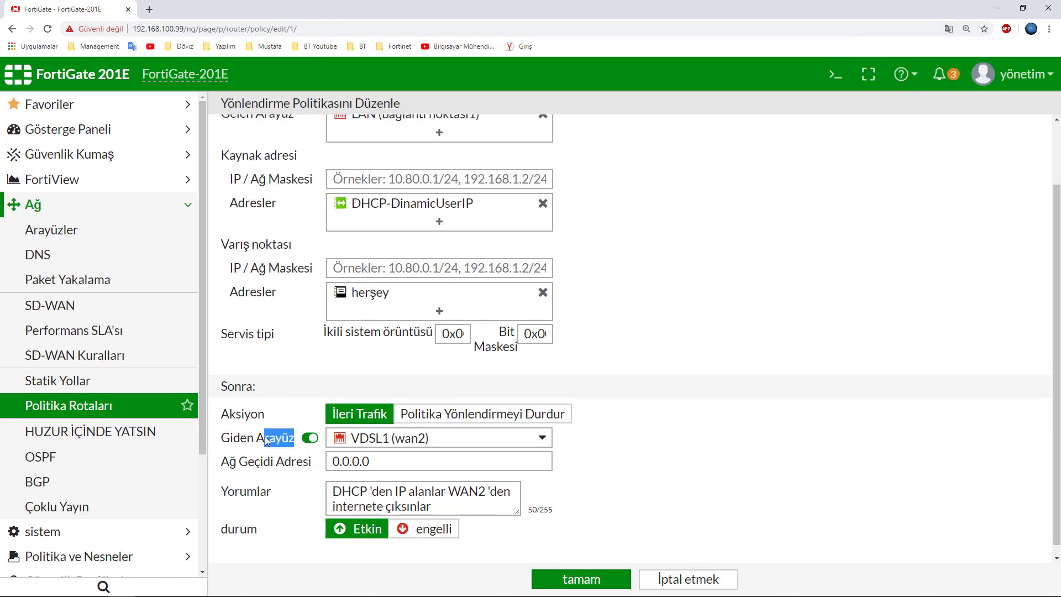
mouse_move(381, 442)
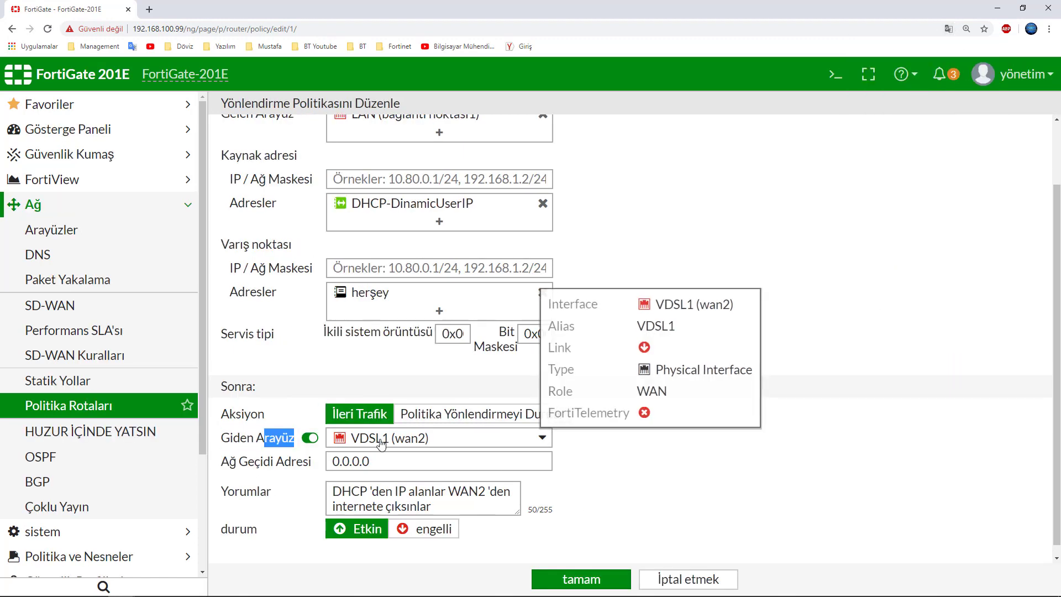
left_click(691, 208)
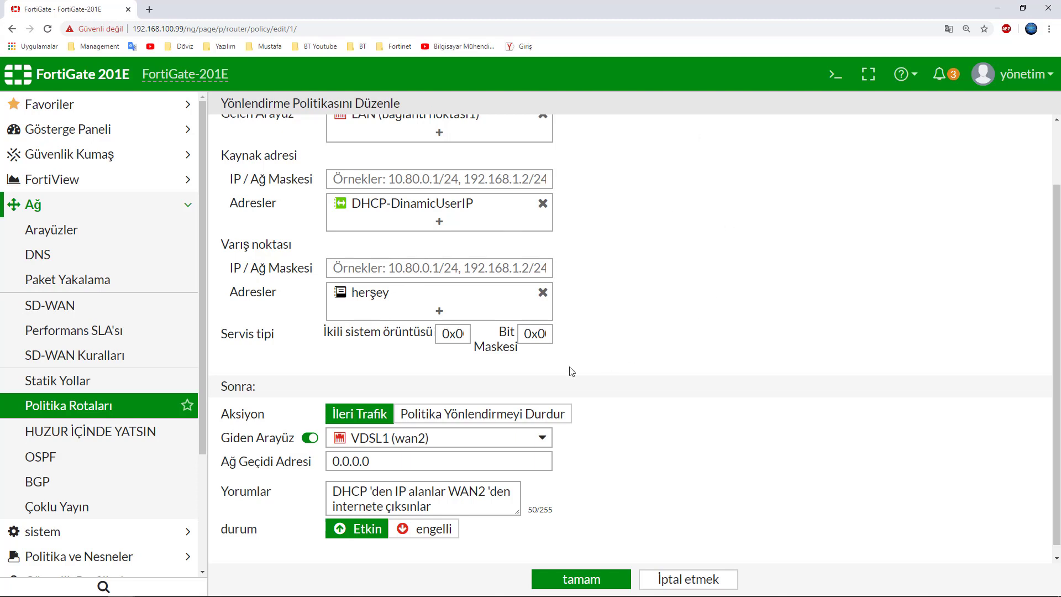
mouse_move(398, 453)
scroll(669, 288, "up", 2)
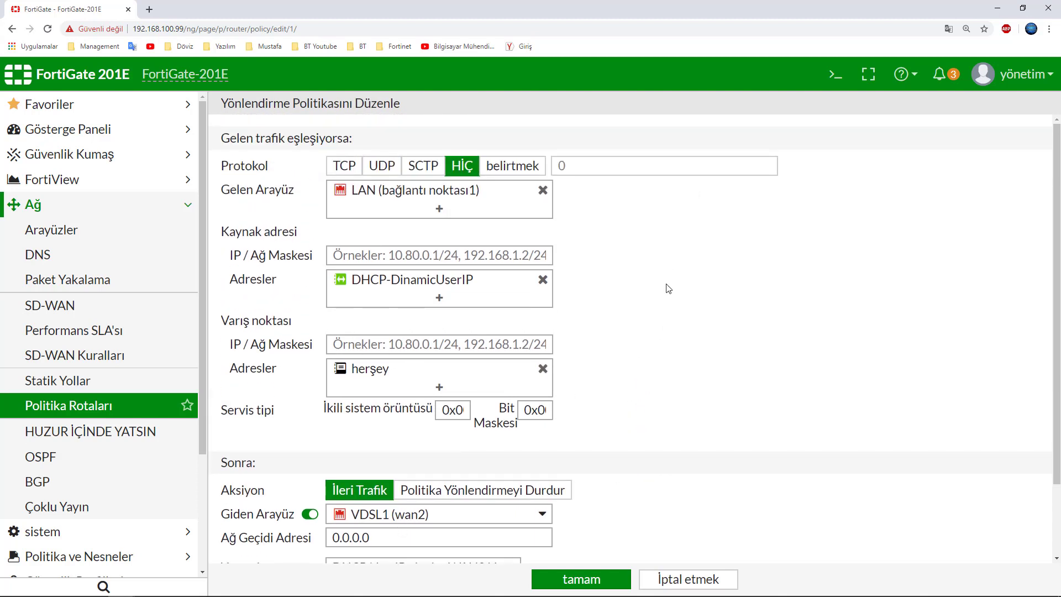
scroll(668, 288, "down", 1)
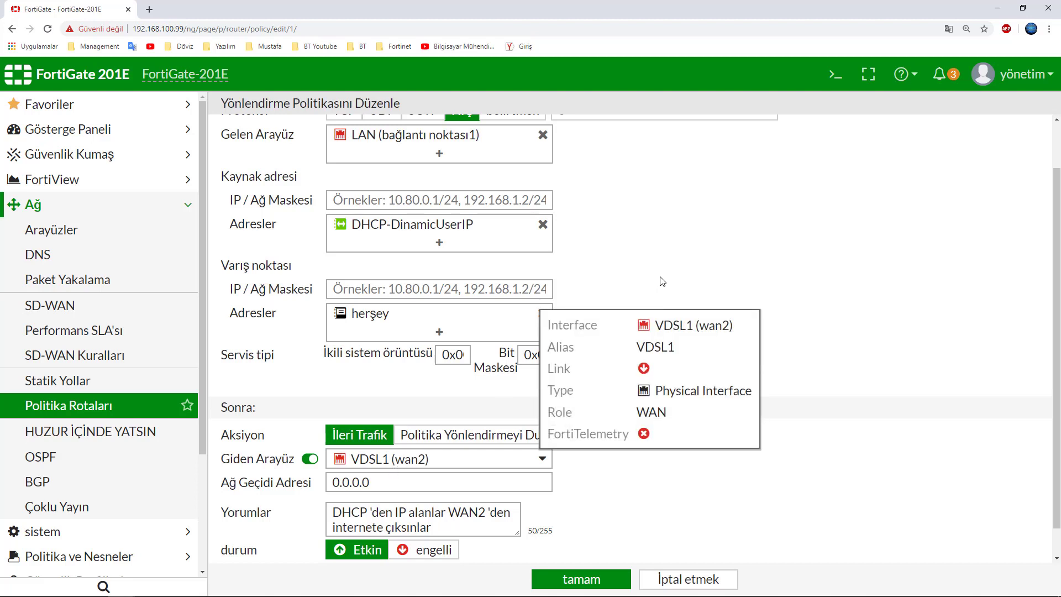
Step: Switch the page back to English and show the browser in full screen
right_click(674, 251)
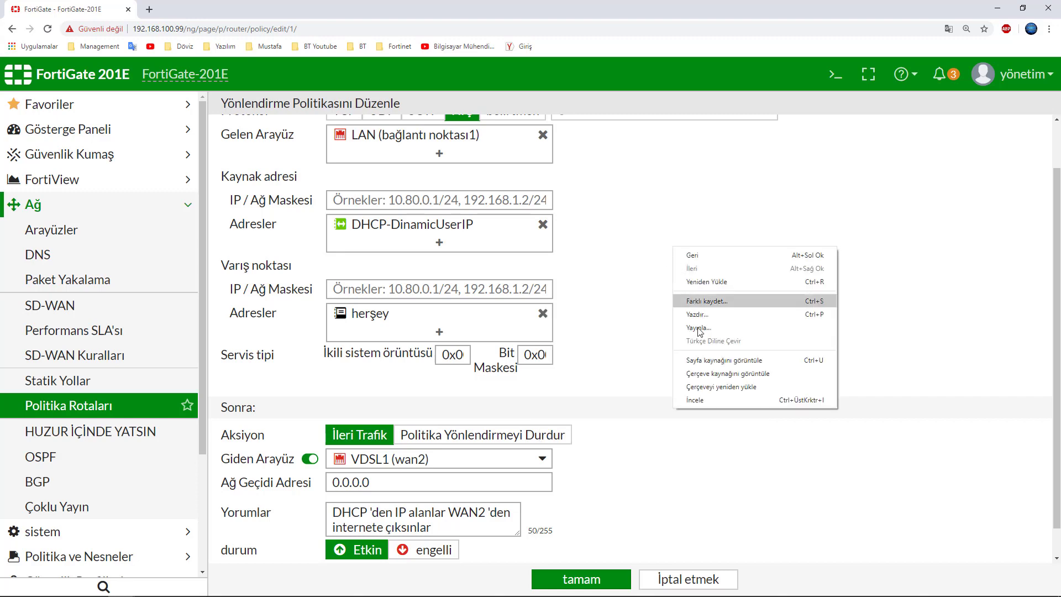
left_click(948, 29)
left_click(879, 49)
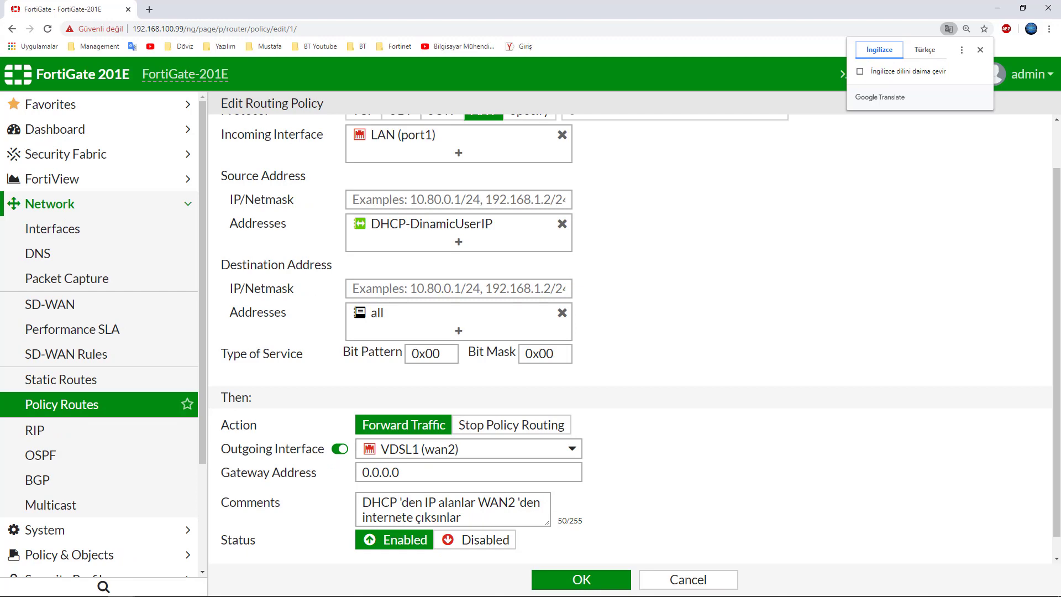
left_click(732, 347)
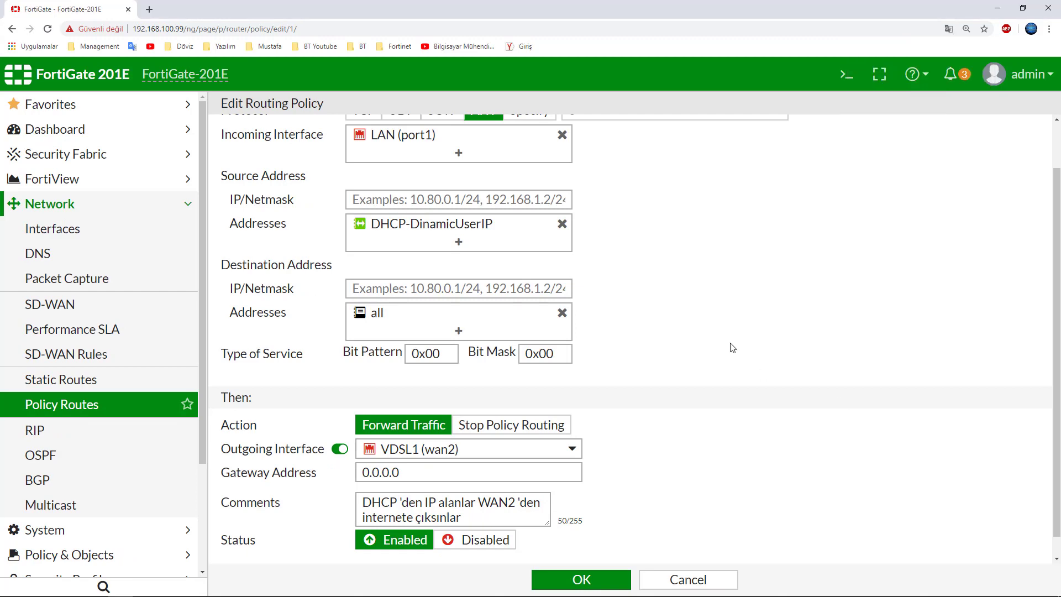
key("F11")
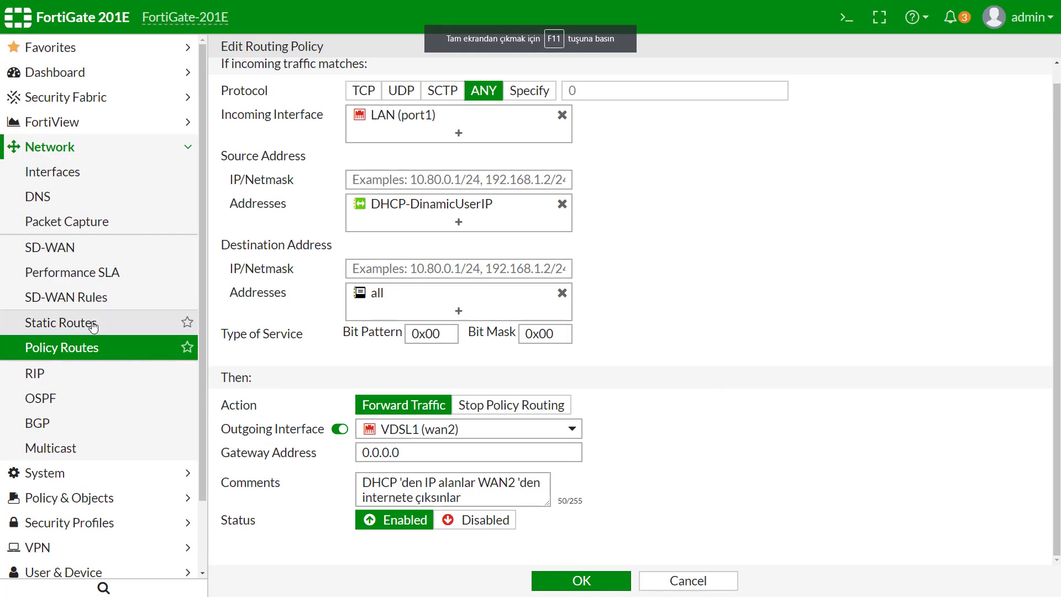
Step: Check the WAN zone in the interface list and the default routes under Static Routes, and return to Policy Routes
left_click(80, 349)
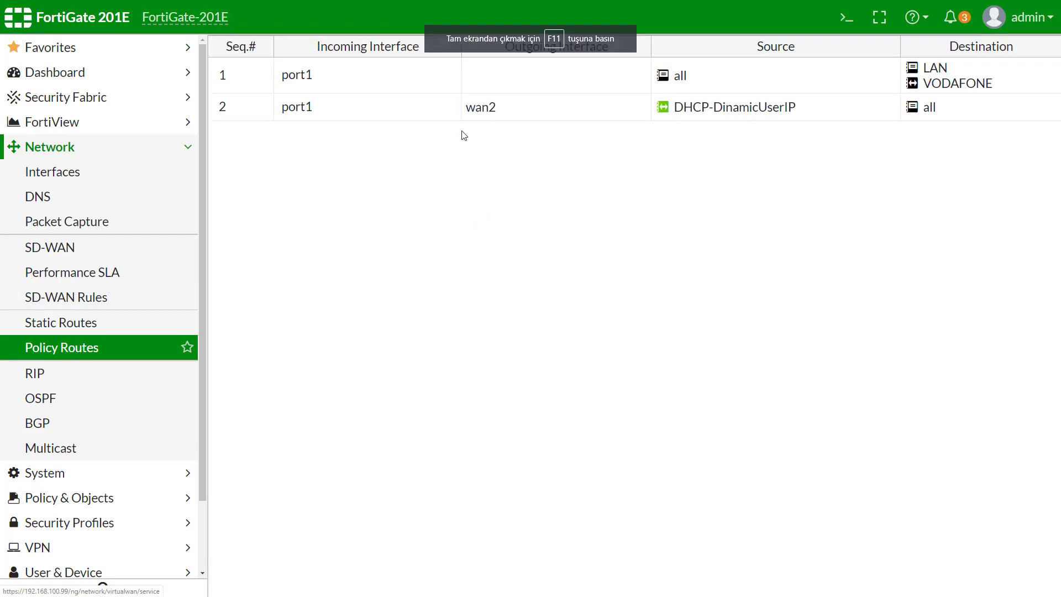
left_click(62, 173)
scroll(359, 232, "down", 3)
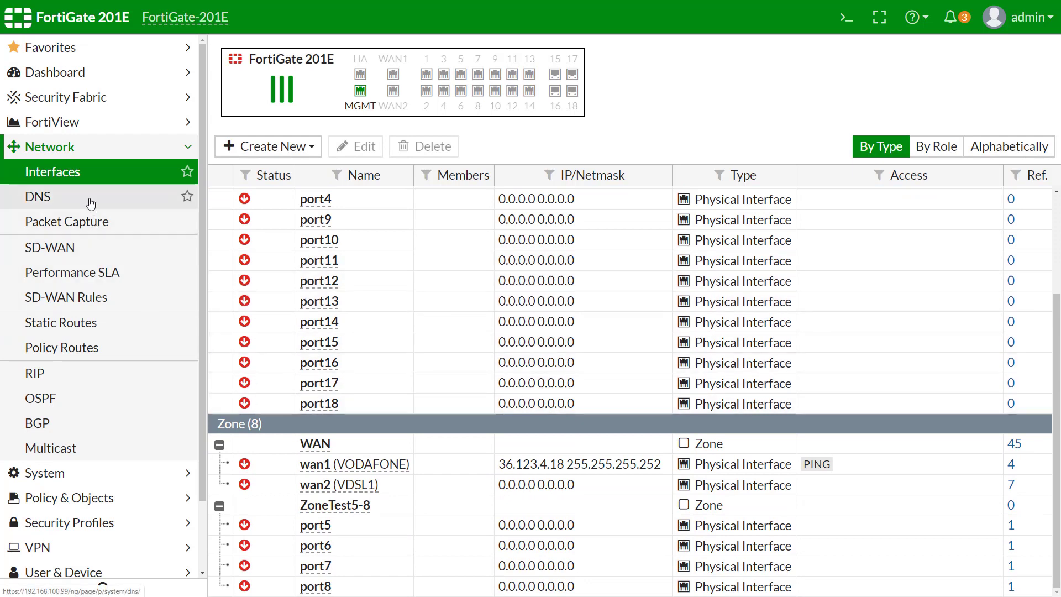
left_click(70, 326)
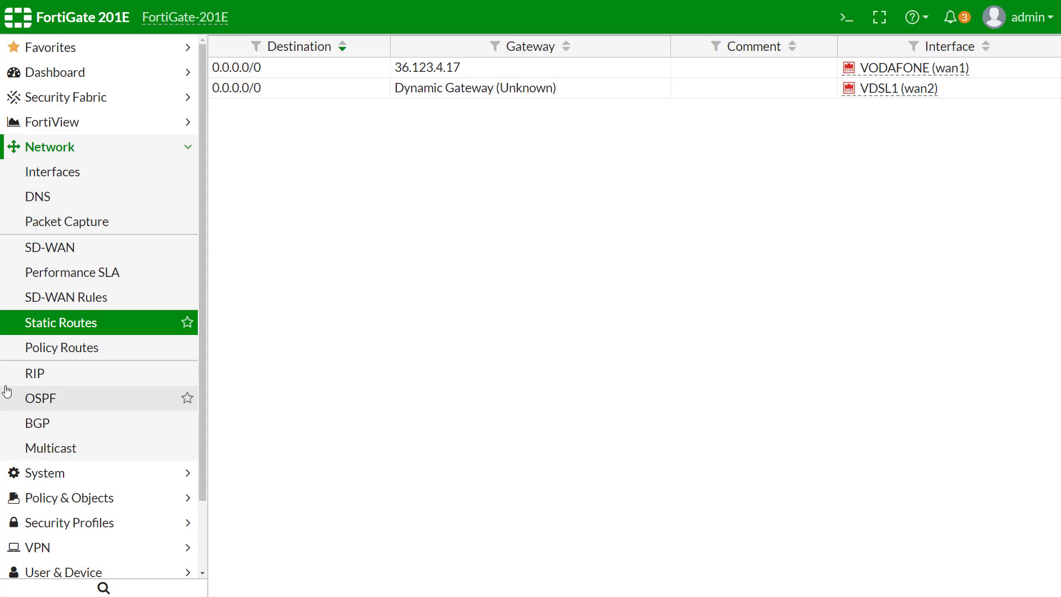
left_click(48, 348)
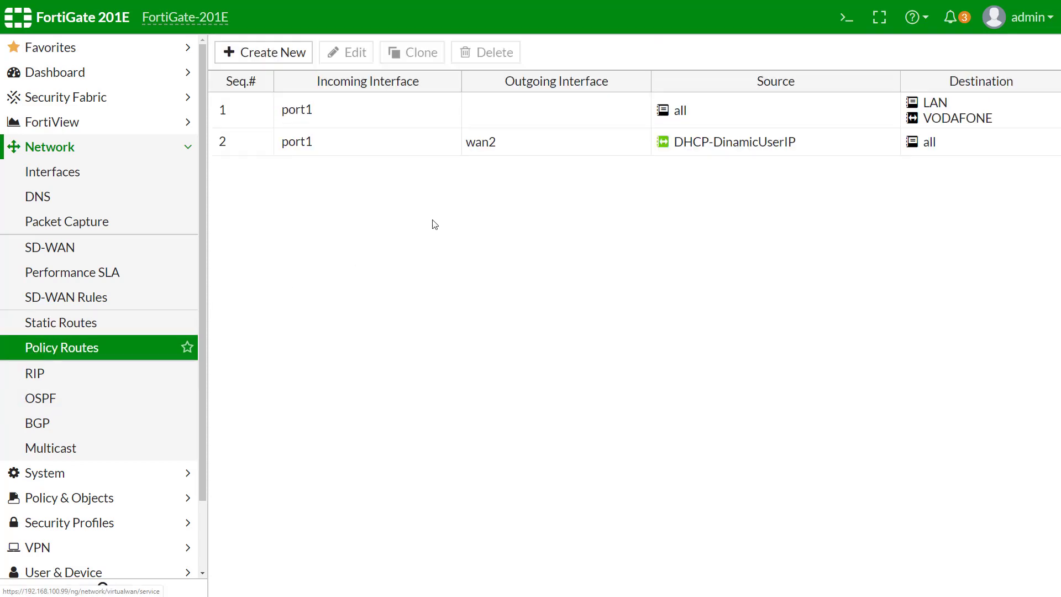
Step: Compare the first policy's Stop Policy Routing settings with the wan2 policy's forwarding settings, and return to the list
double_click(370, 122)
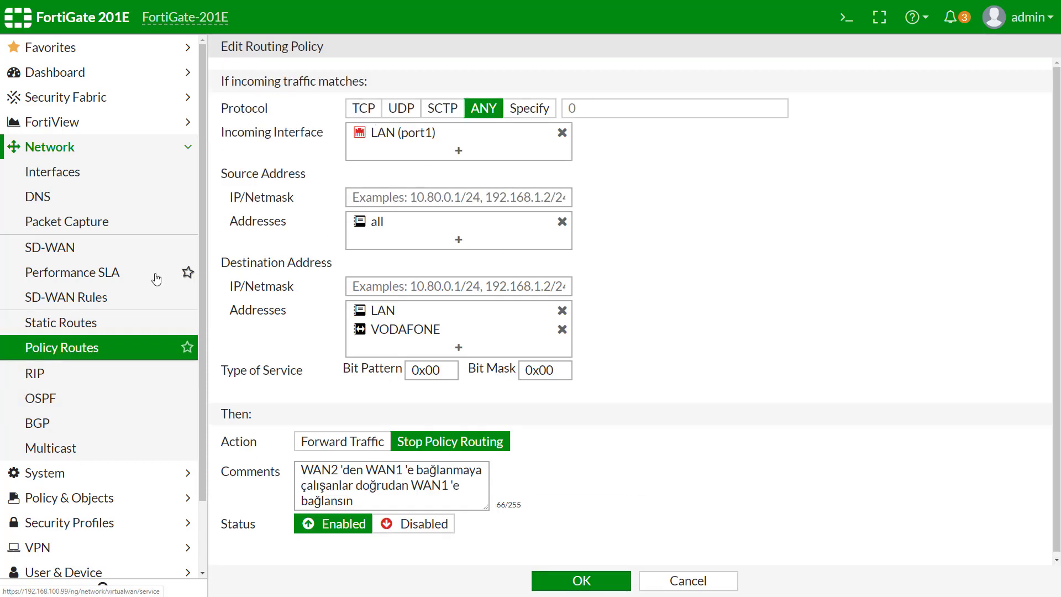
left_click(106, 349)
double_click(482, 145)
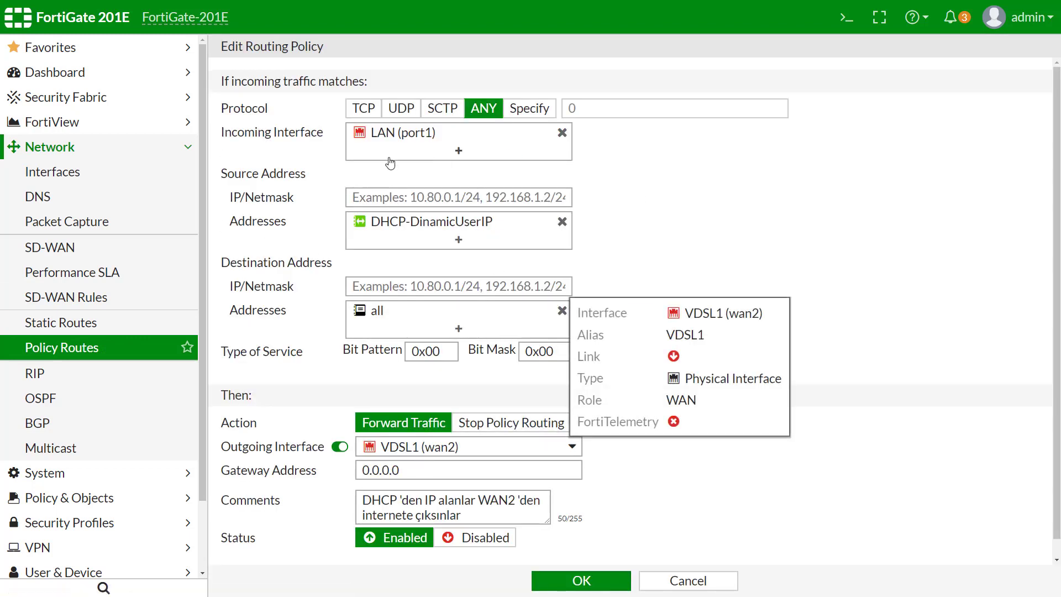
mouse_move(420, 231)
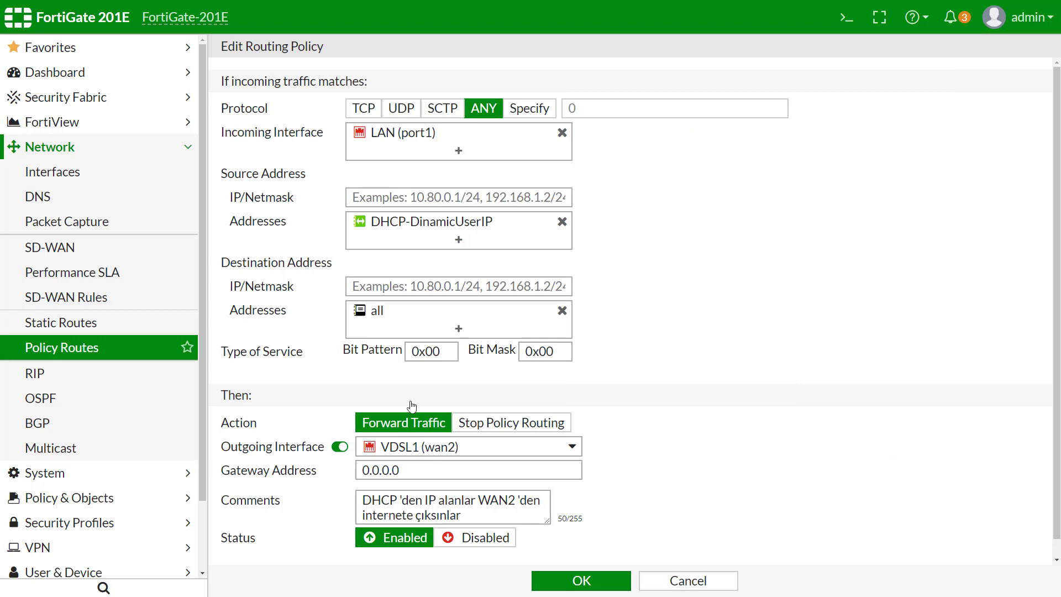
left_click(114, 356)
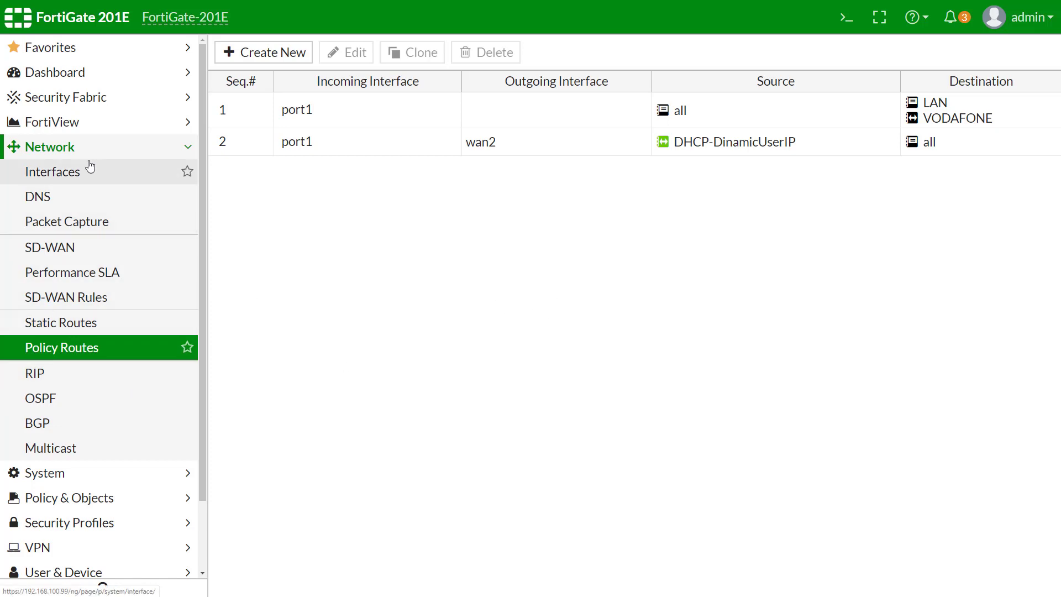
Step: Review the Network section's Interfaces, DNS, Packet Capture, SD-WAN and Performance SLA pages in turn
left_click(80, 175)
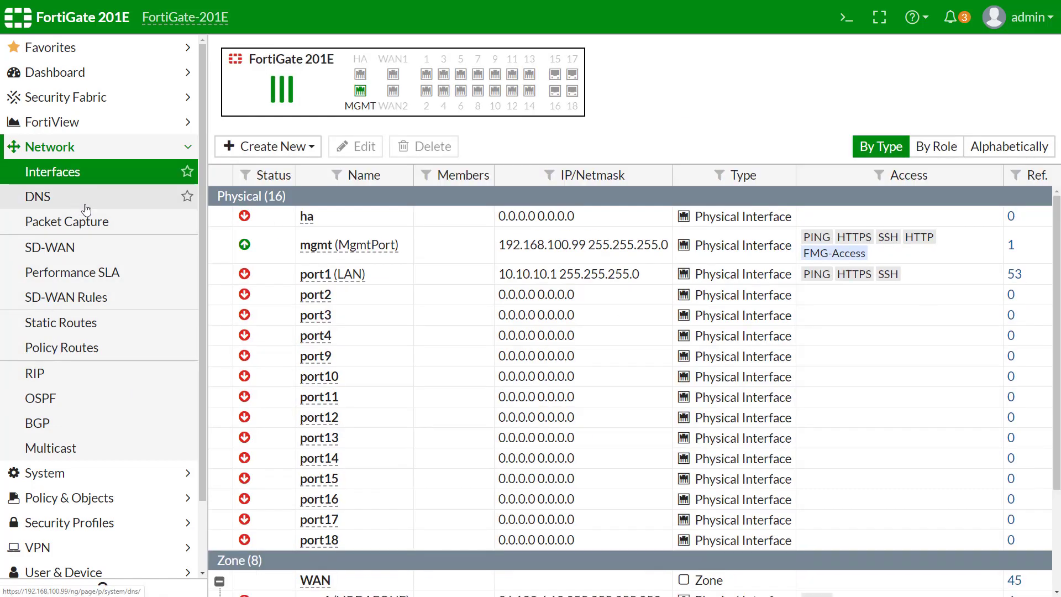
scroll(402, 327, "down", 3)
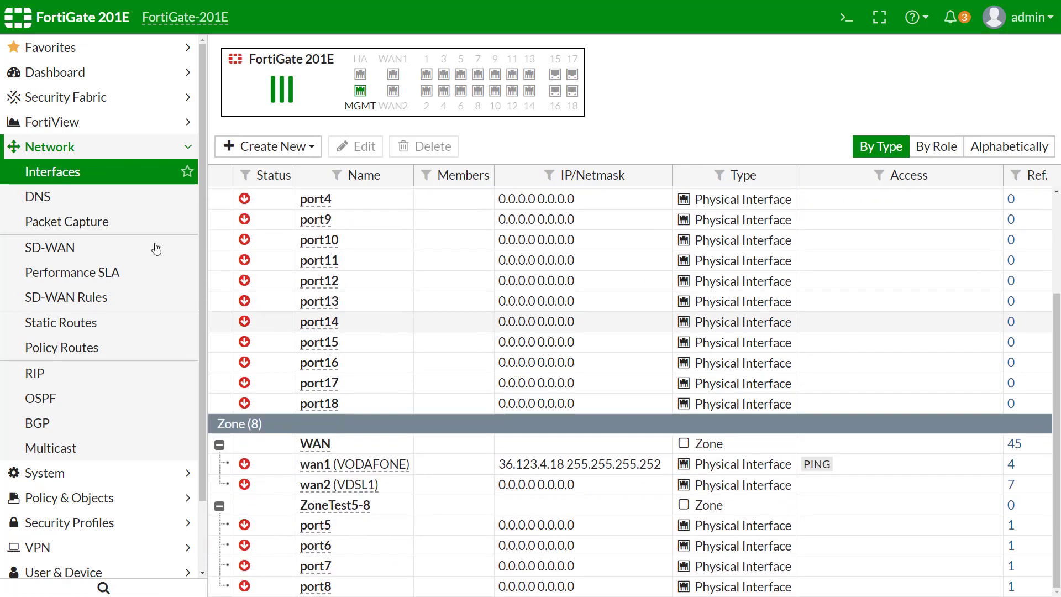
left_click(81, 200)
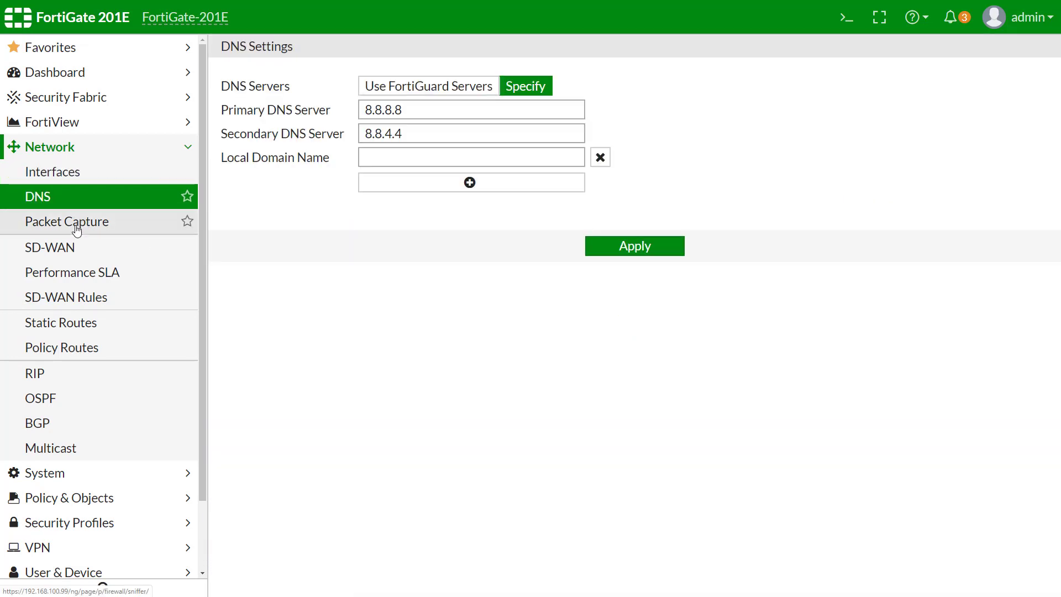
left_click(77, 228)
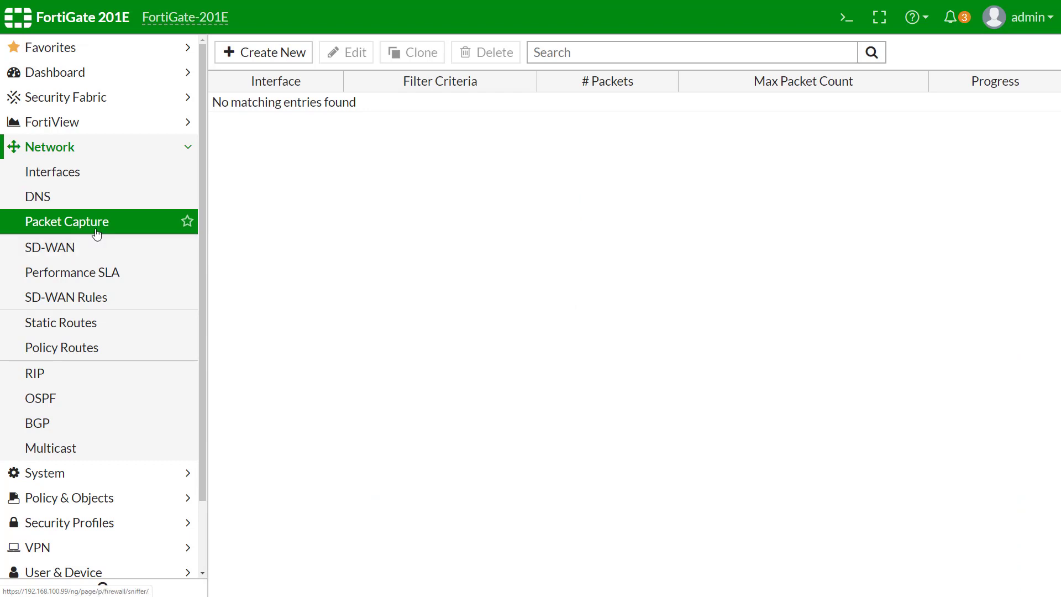
left_click(81, 247)
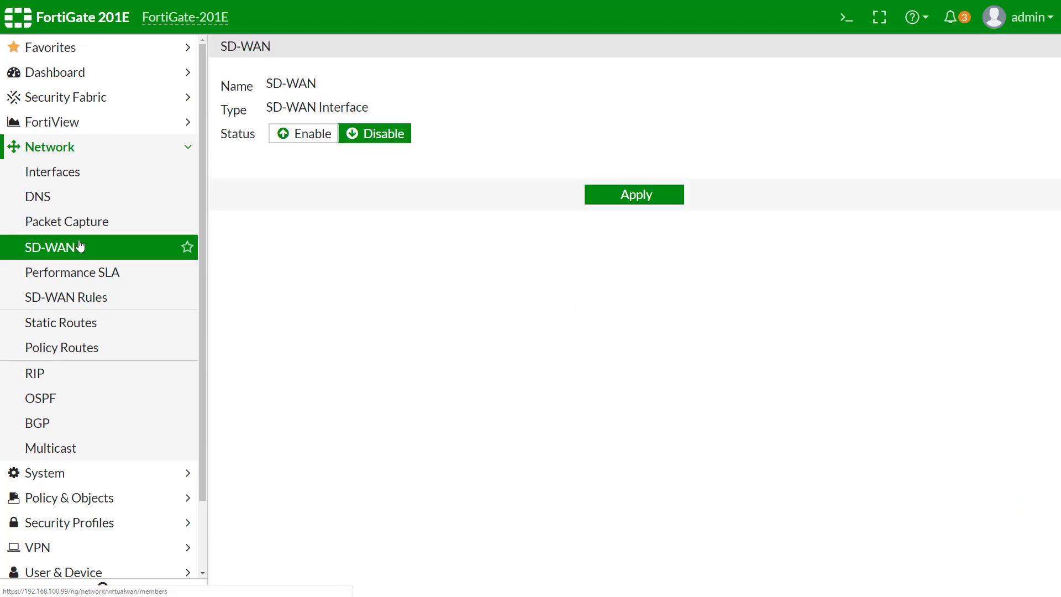
left_click(86, 274)
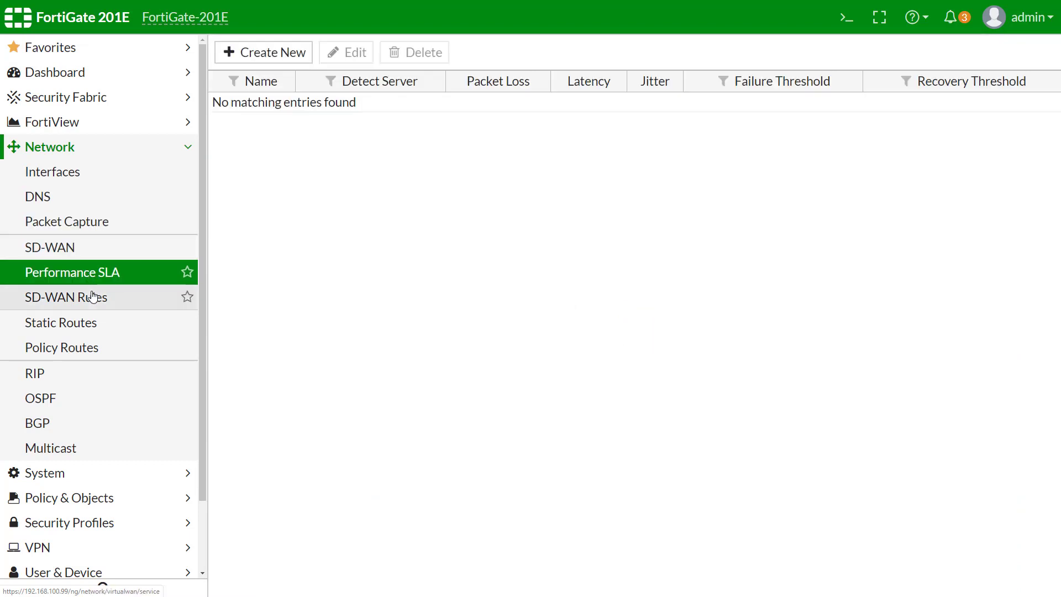
Step: Open the implicit sd-wan rule under SD-WAN Rules to view its load balancing algorithm options
left_click(92, 296)
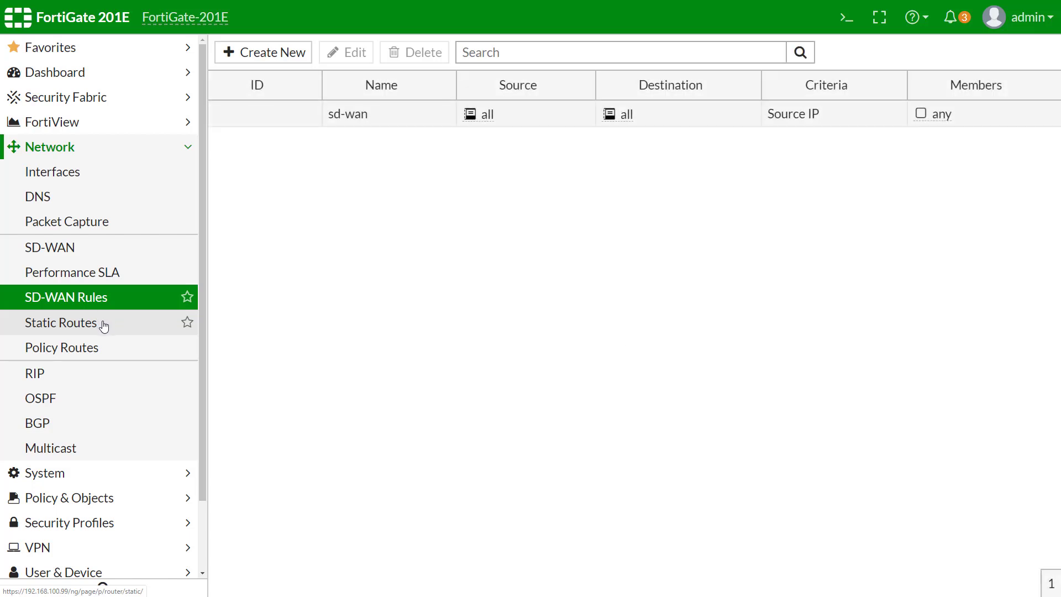
left_click(103, 325)
left_click(104, 300)
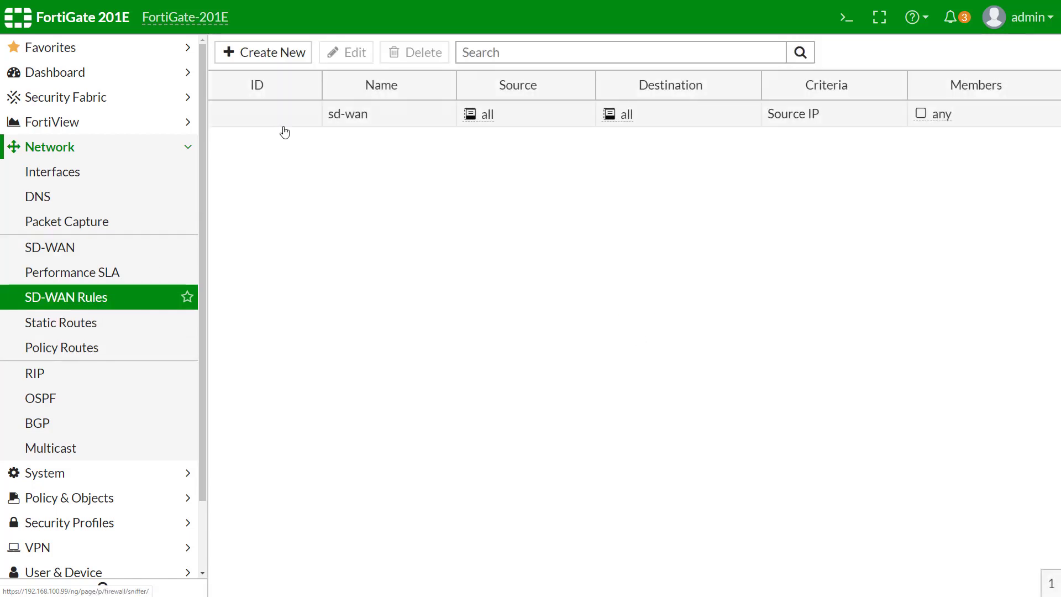
double_click(366, 122)
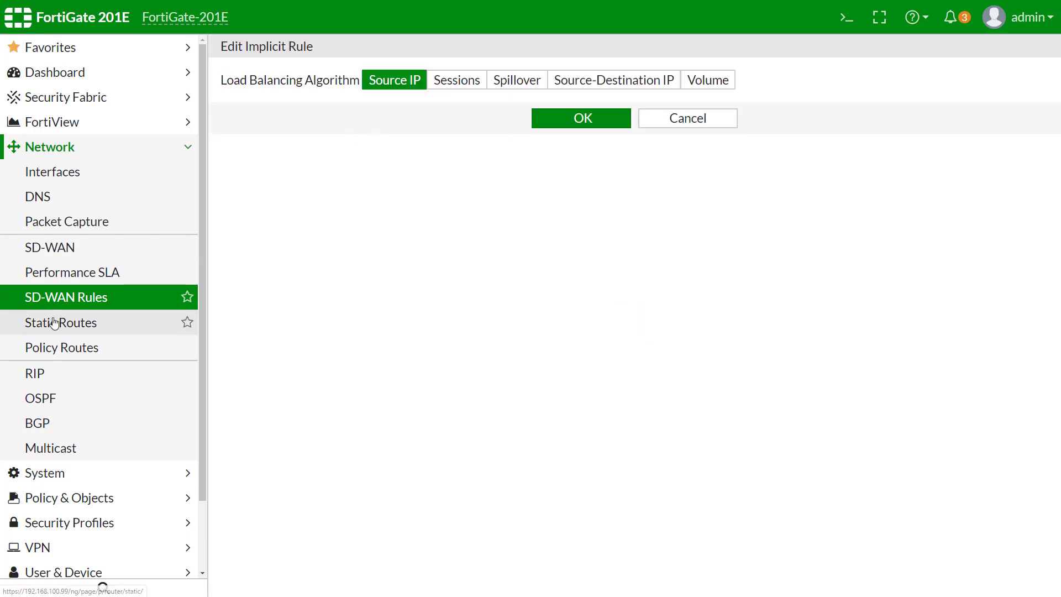
Step: Open a blank new static route to view its fields, and cancel it
left_click(54, 322)
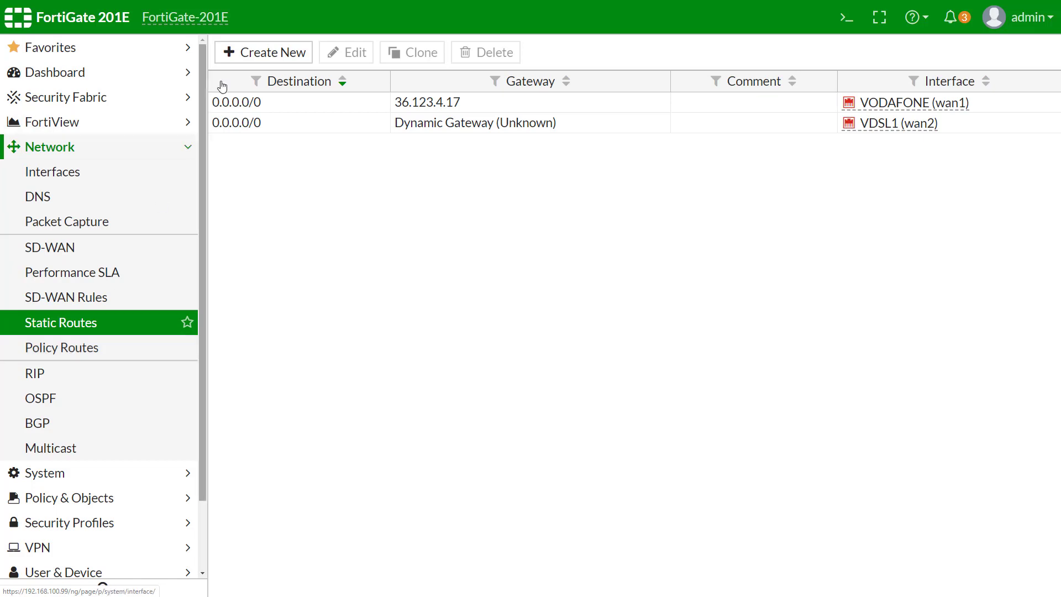
left_click(255, 57)
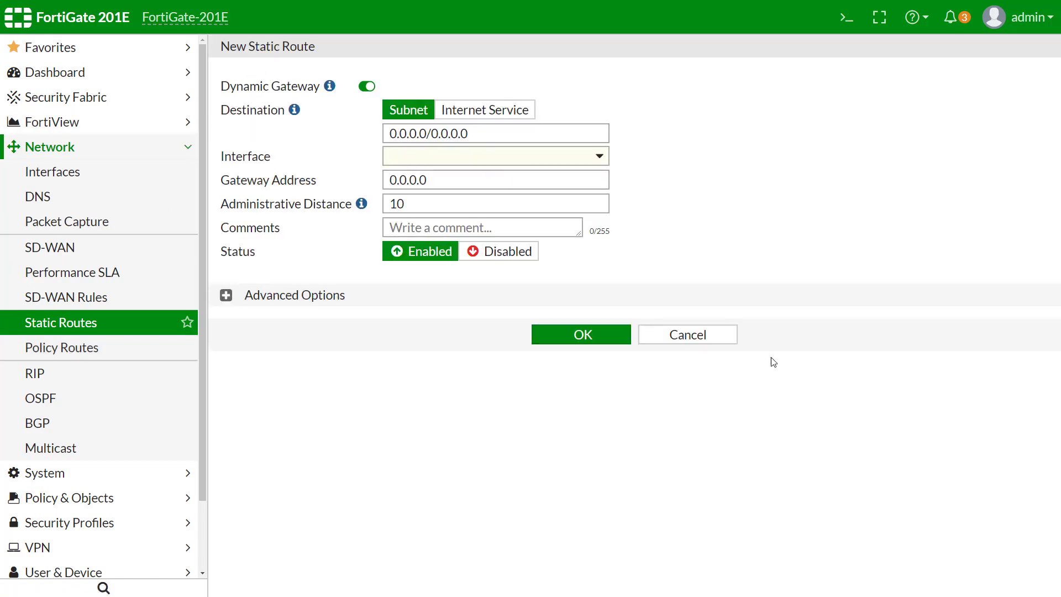
left_click(707, 335)
Step: Open a blank new routing policy to view its matching and action fields, and cancel it
left_click(64, 347)
left_click(279, 55)
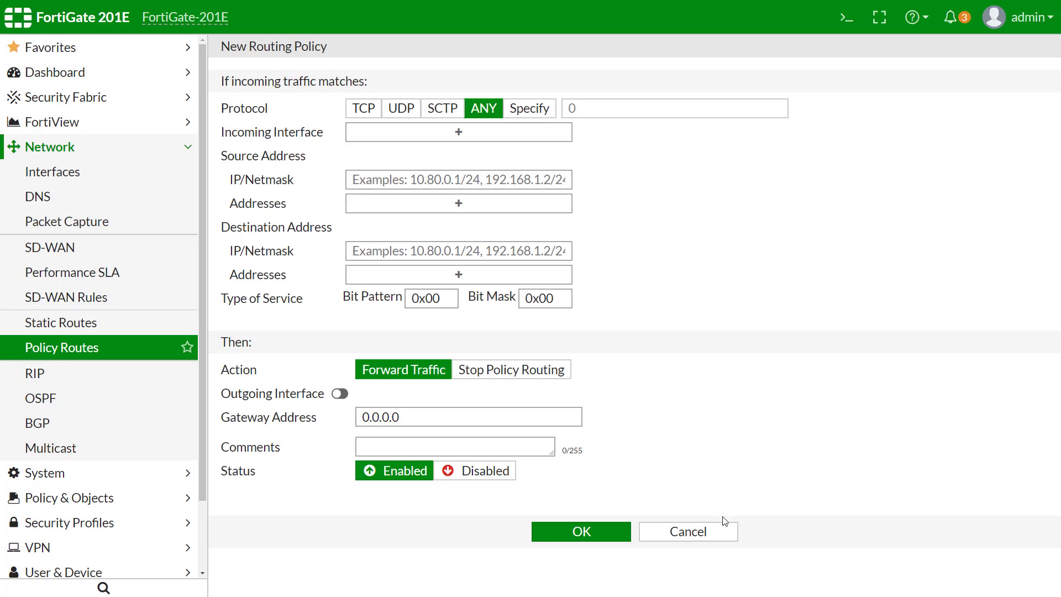
left_click(706, 539)
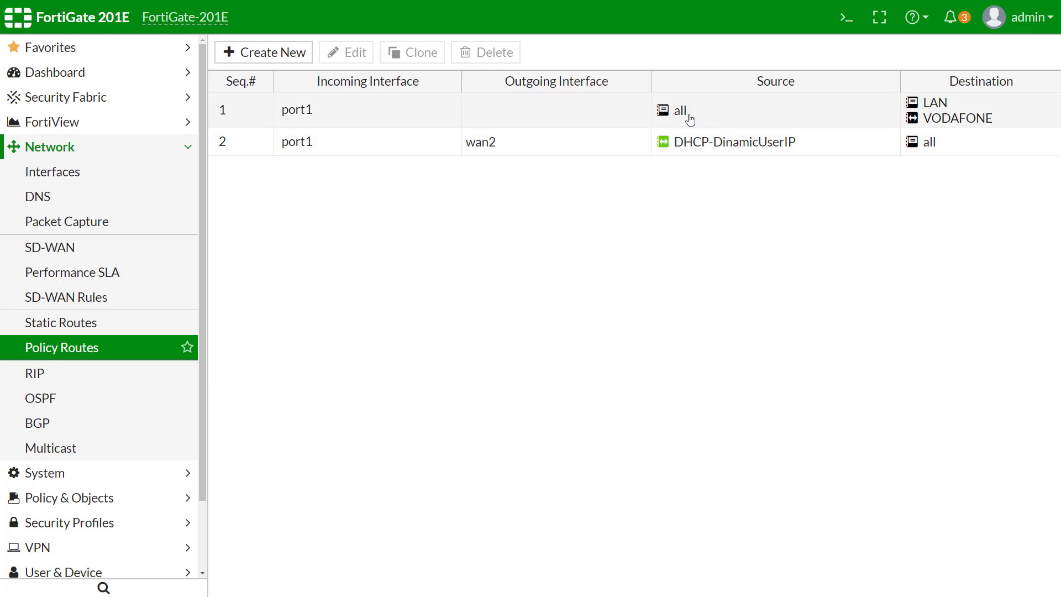
Step: Look through the RIP, OSPF, BGP and Multicast pages, and return to the policy route list
left_click(65, 373)
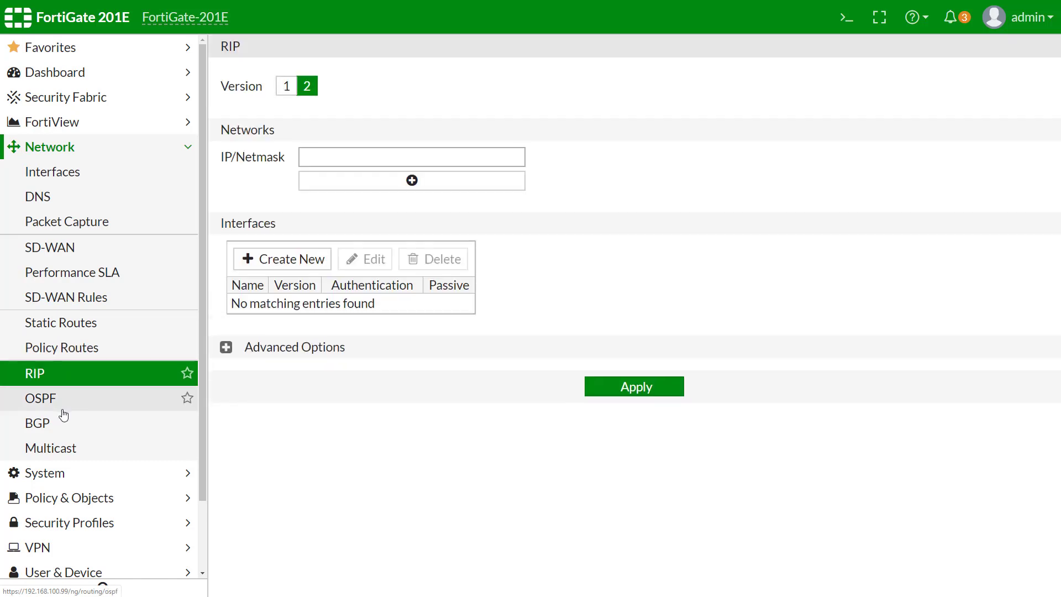
left_click(63, 410)
left_click(64, 426)
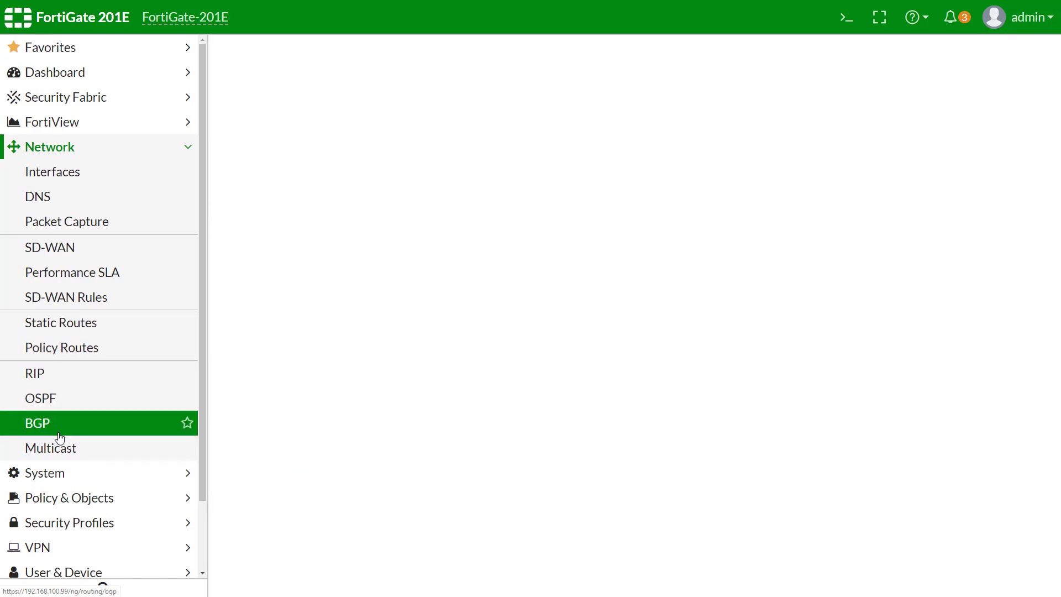
left_click(67, 449)
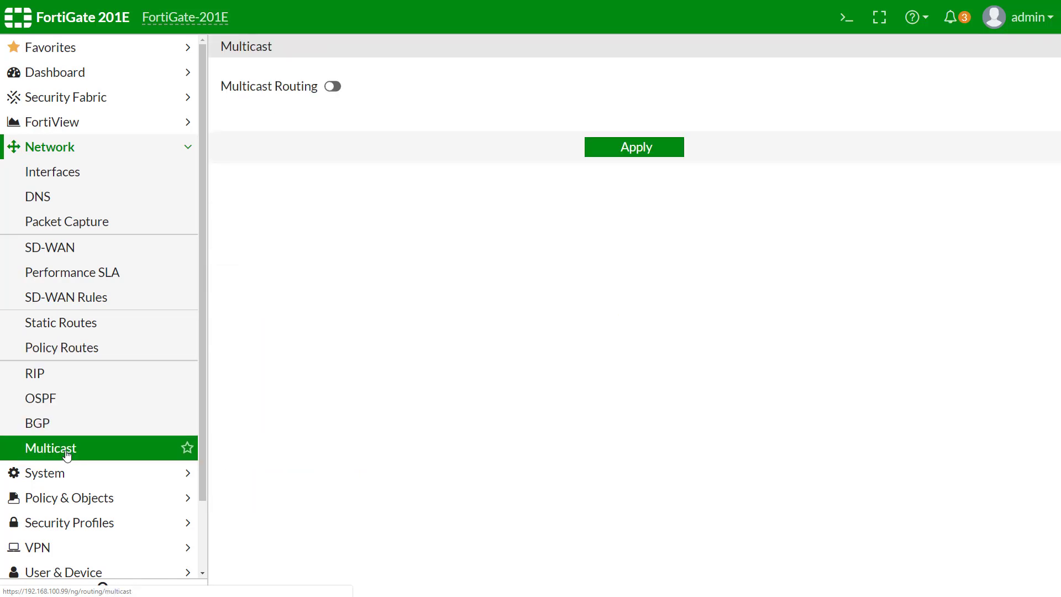
left_click(77, 348)
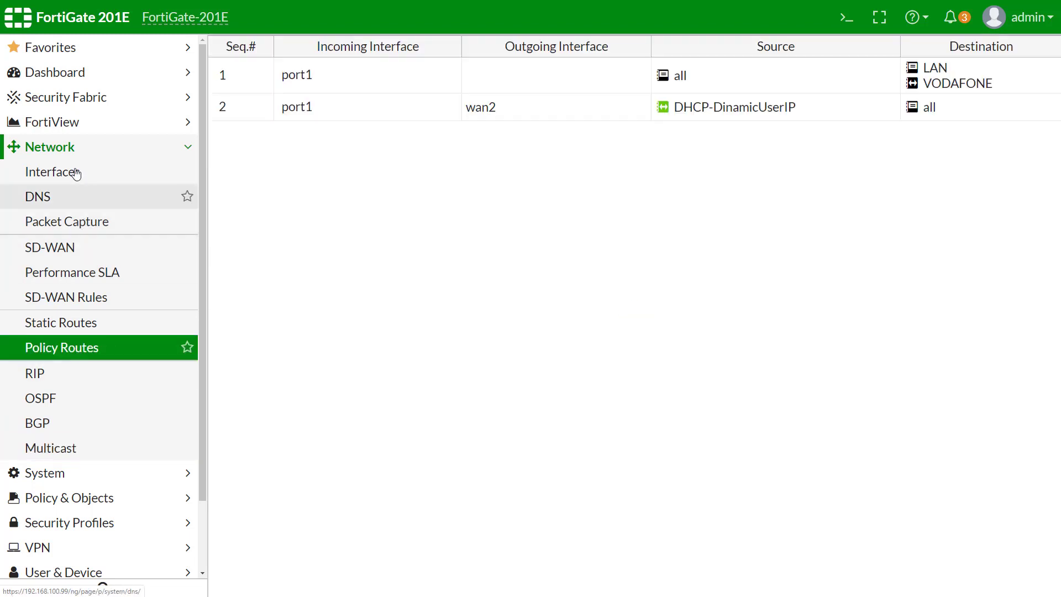